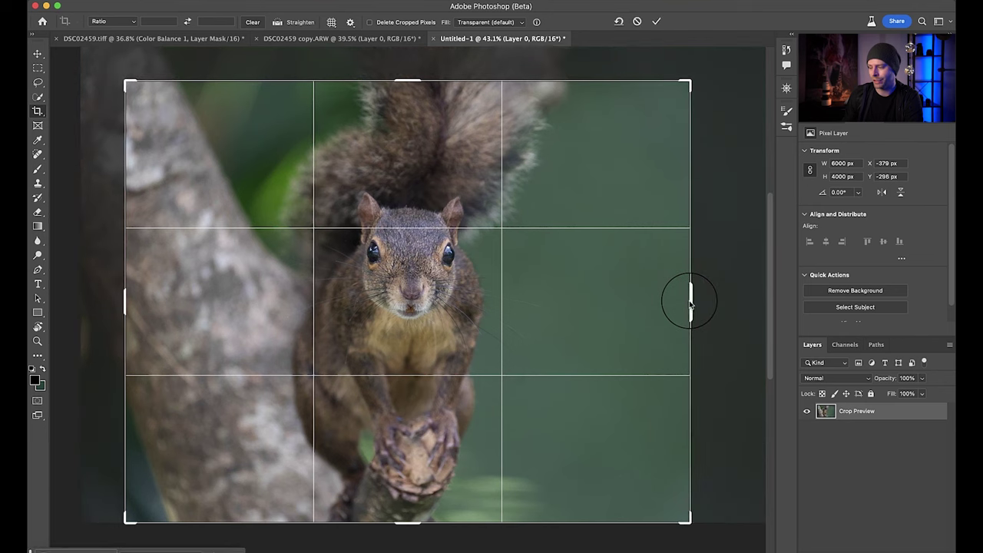
# Crop the squirrel photo tighter, trimming its left side and a bit more off its upper edge.
pyautogui.press('Return')
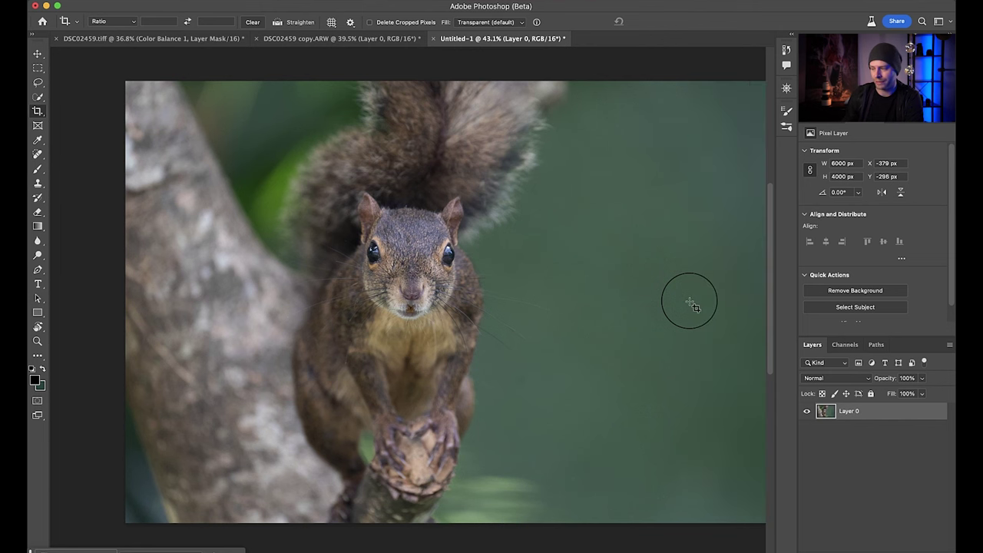
pyautogui.click(690, 305)
pyautogui.moveTo(78, 303)
pyautogui.mouseDown()
pyautogui.moveTo(109, 304)
pyautogui.moveTo(77, 304)
pyautogui.mouseUp()
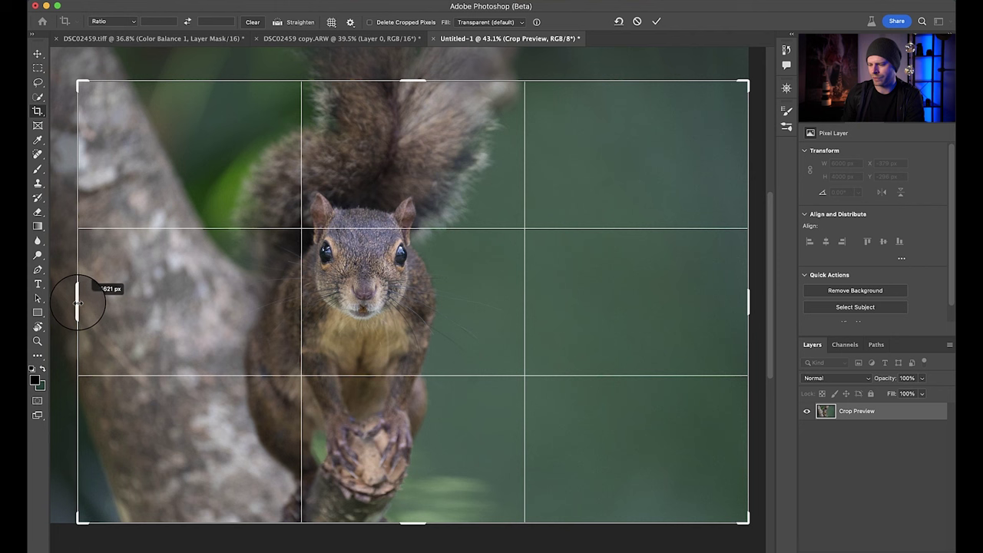
pyautogui.moveTo(77, 304); pyautogui.dragTo(77, 304)
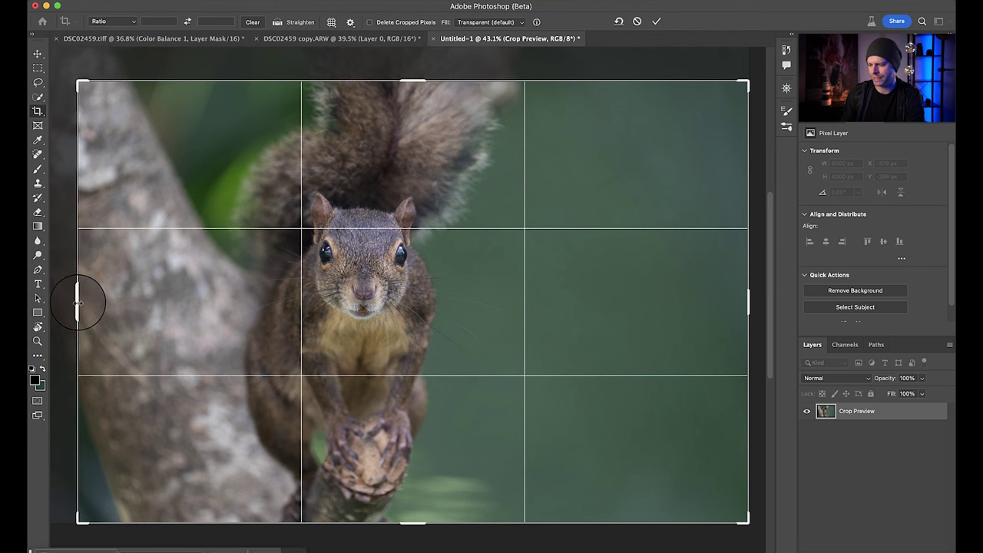
pyautogui.moveTo(409, 82); pyautogui.dragTo(410, 89)
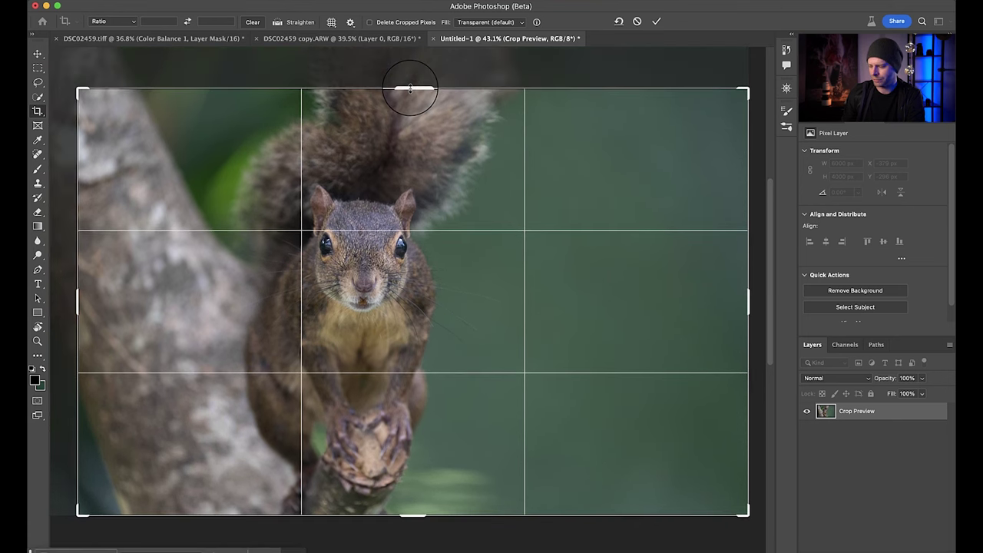
pyautogui.press('Return')
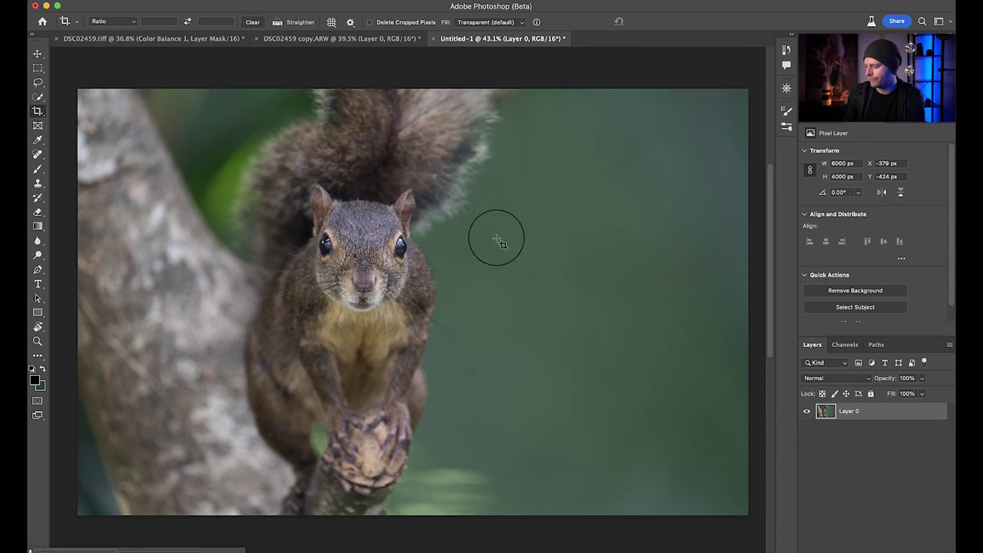
# Add a new layer and remove the faint spot in the green background beside the squirrel with the Spot Healing Brush.
pyautogui.scroll(10, 472, 397)
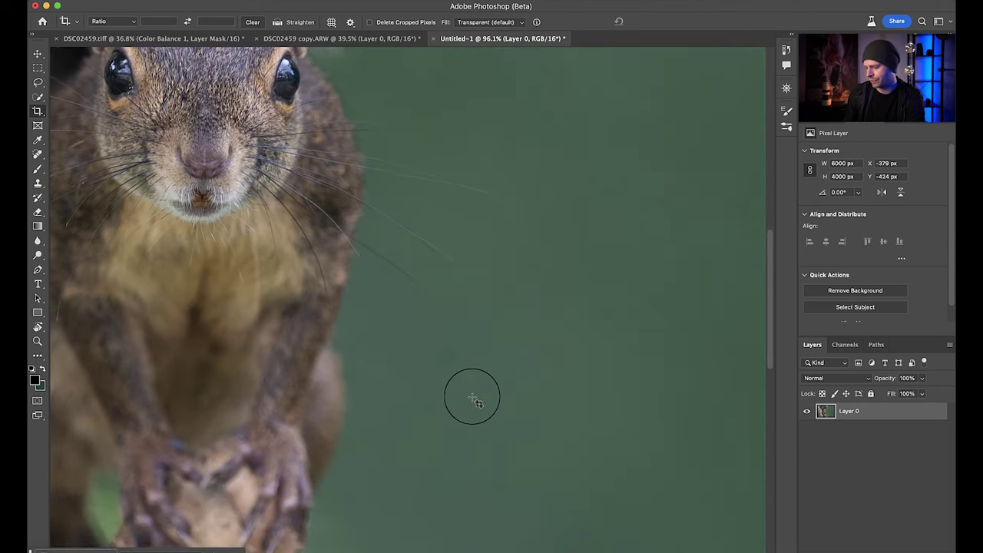
pyautogui.scroll(-3, 477, 401)
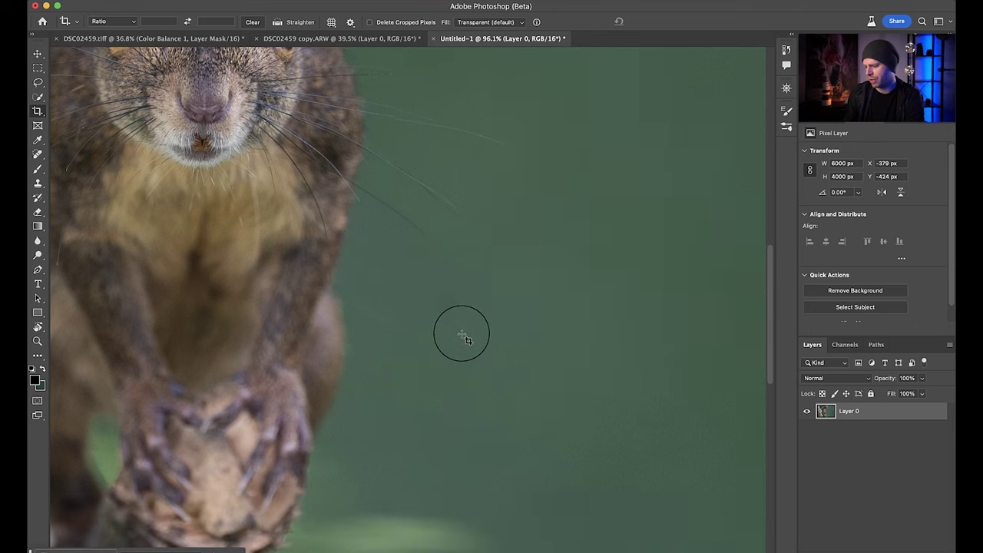
pyautogui.press('super+alt+shift+n')
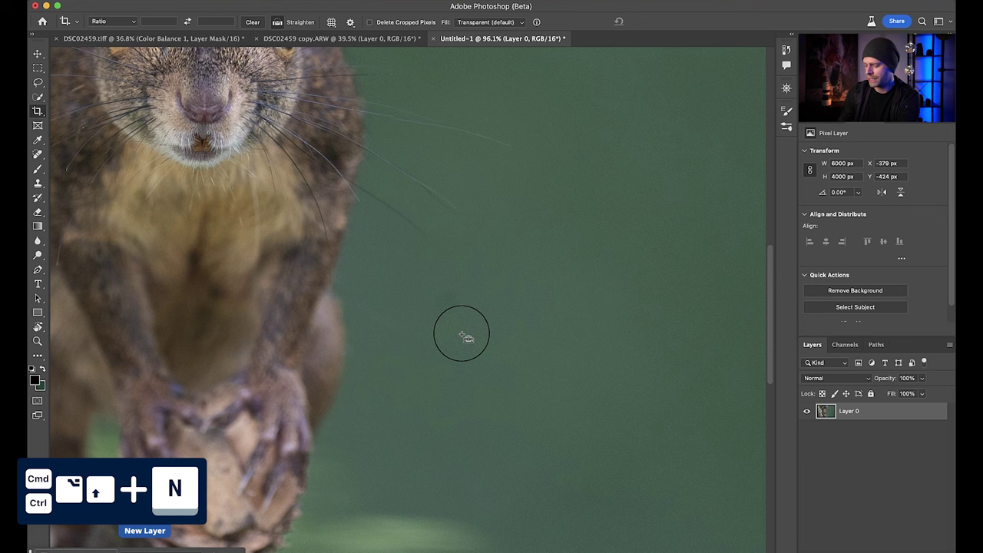
pyautogui.press('j')
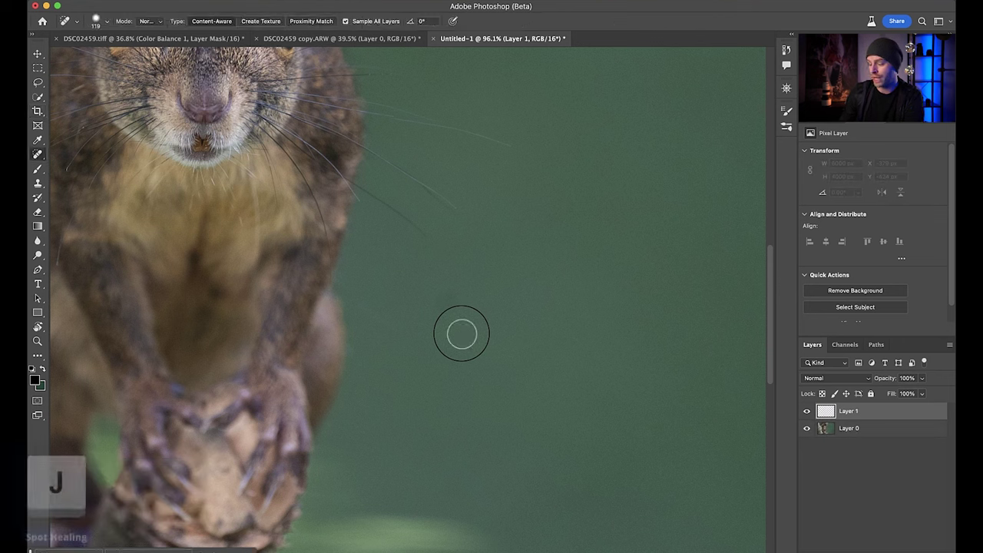
pyautogui.moveTo(451, 291)
pyautogui.mouseDown()
pyautogui.moveTo(454, 307)
pyautogui.moveTo(449, 293)
pyautogui.mouseUp()
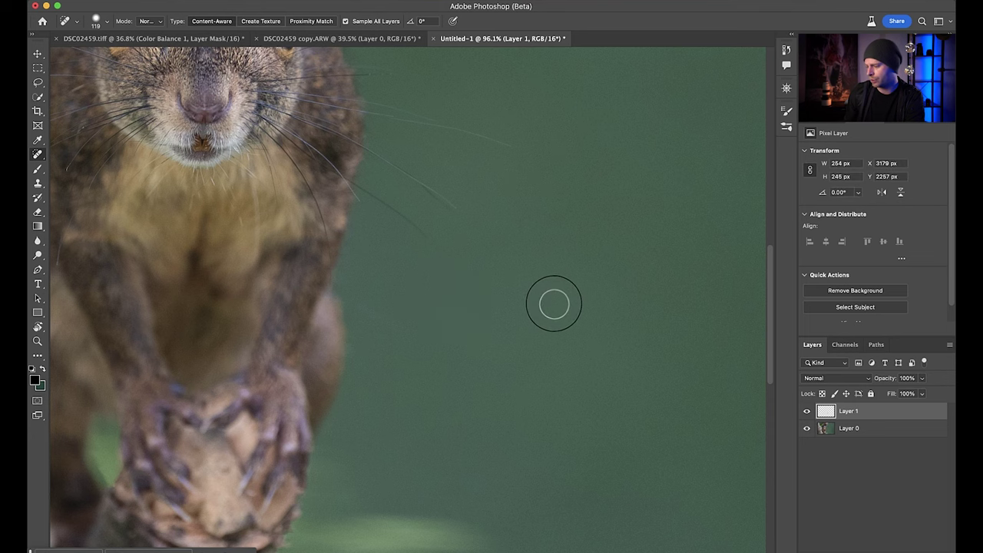
# Heal the blemish in the upper part of the green background with the Spot Healing Brush.
pyautogui.scroll(-6, 557, 305)
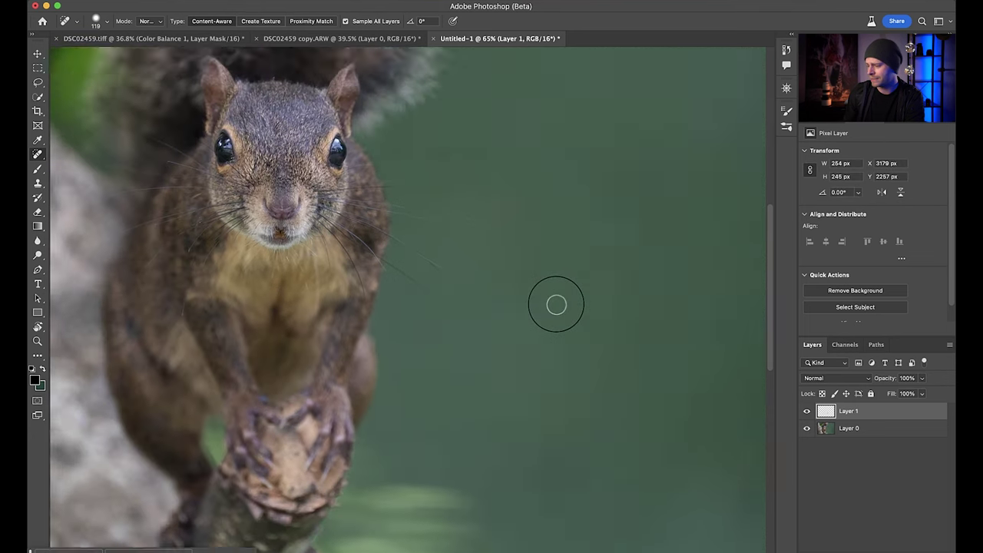
pyautogui.scroll(3, 556, 305)
pyautogui.scroll(2, 556, 305)
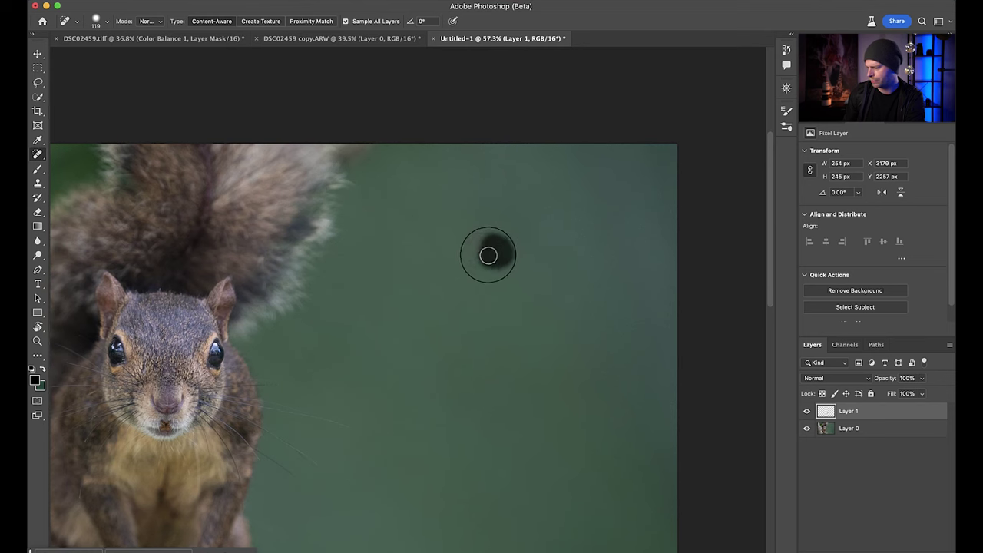
pyautogui.moveTo(486, 253); pyautogui.dragTo(487, 254)
# Add a Curves adjustment layer that darkens the image, with a midpoint at input 122, output 96 and the white point lowered to output 227.
pyautogui.scroll(-3, 543, 325)
pyautogui.hscroll(-5, 542, 325)
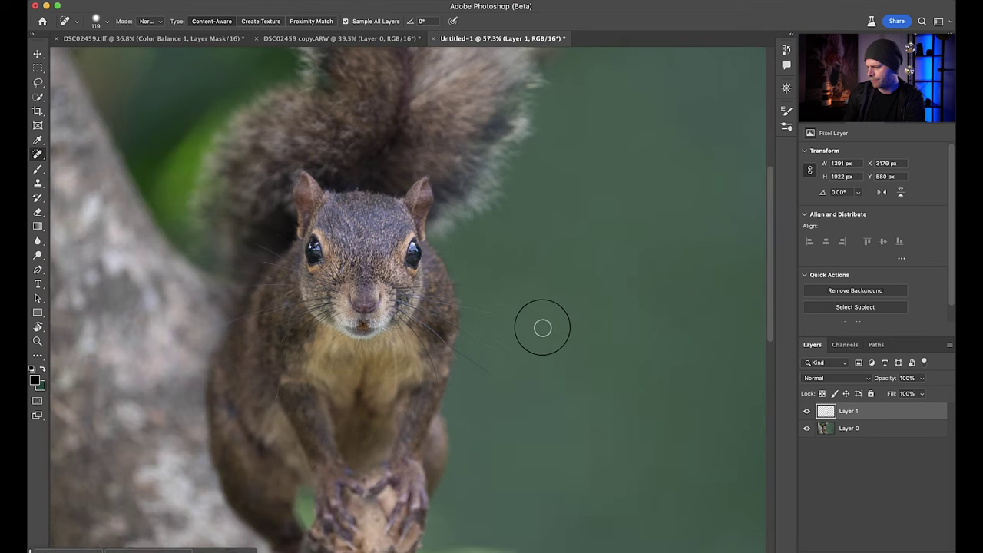
pyautogui.hscroll(3, 543, 328)
pyautogui.hscroll(-3, 543, 328)
pyautogui.scroll(-3, 542, 328)
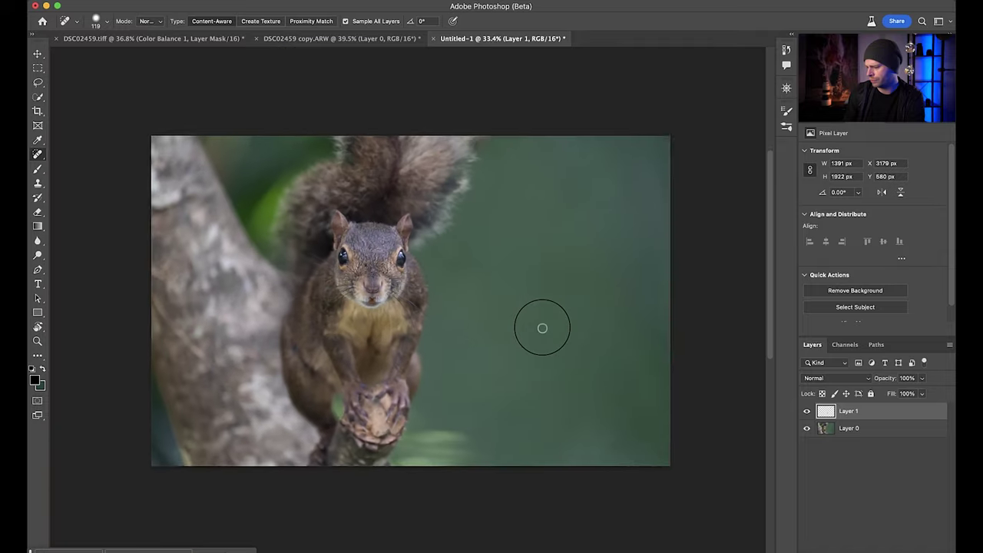
pyautogui.scroll(1, 542, 328)
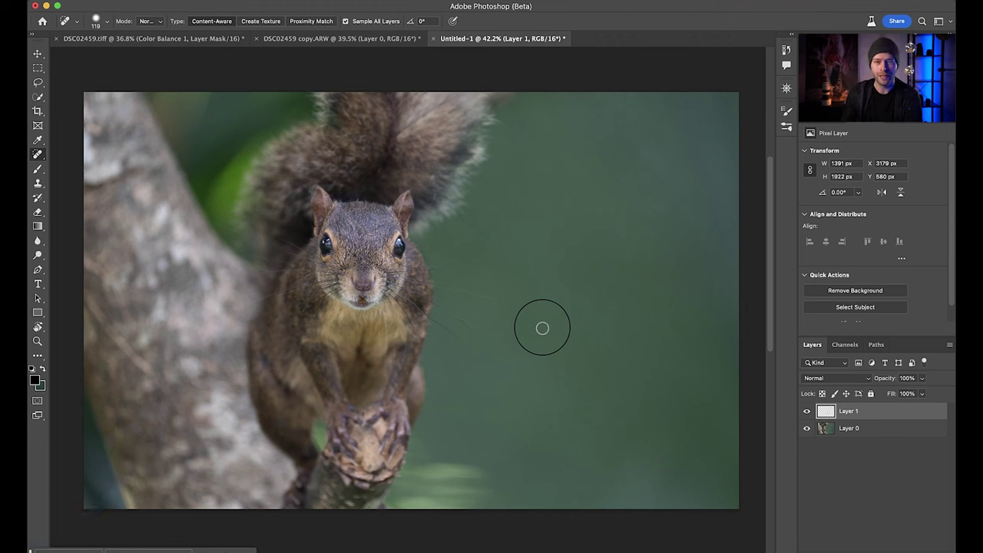
pyautogui.click(786, 87)
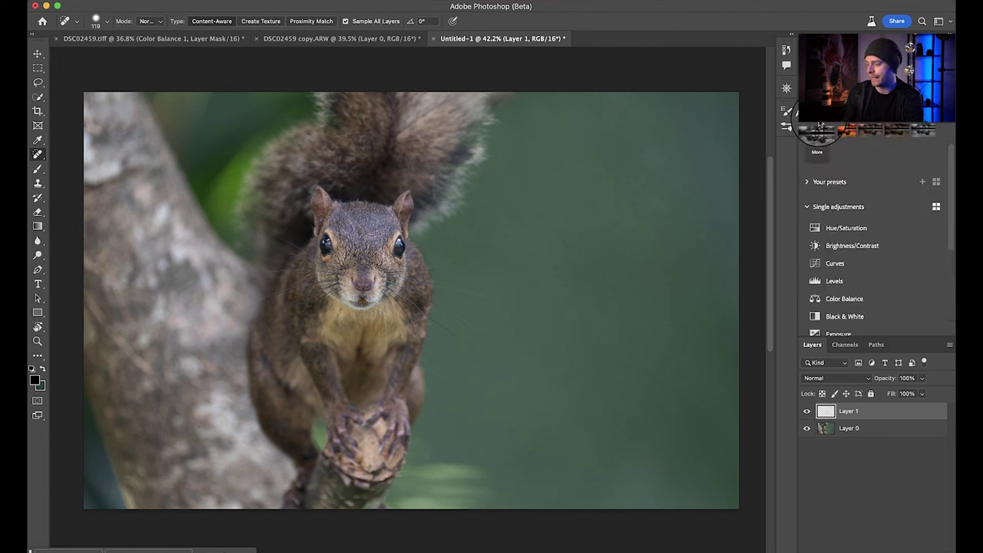
pyautogui.click(828, 264)
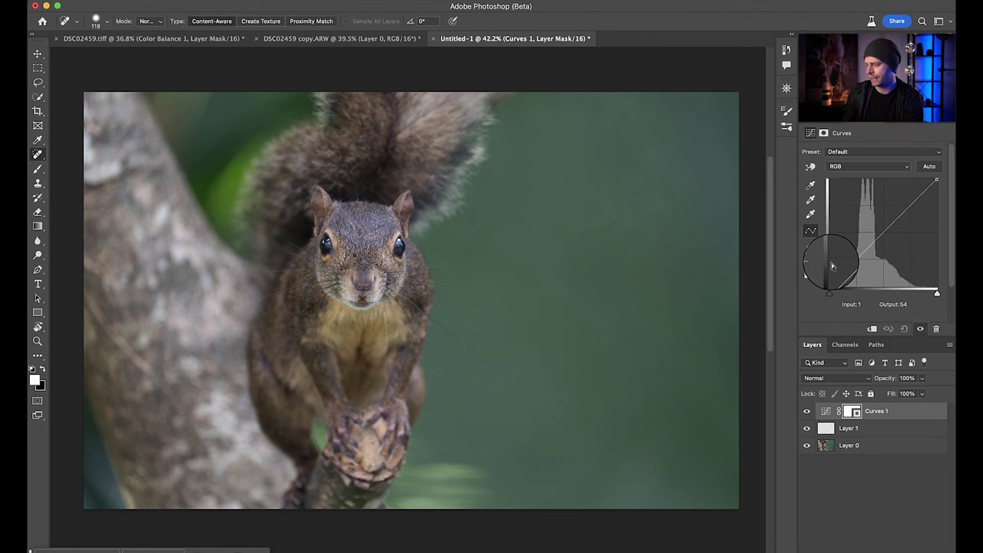
pyautogui.moveTo(876, 240); pyautogui.dragTo(883, 246)
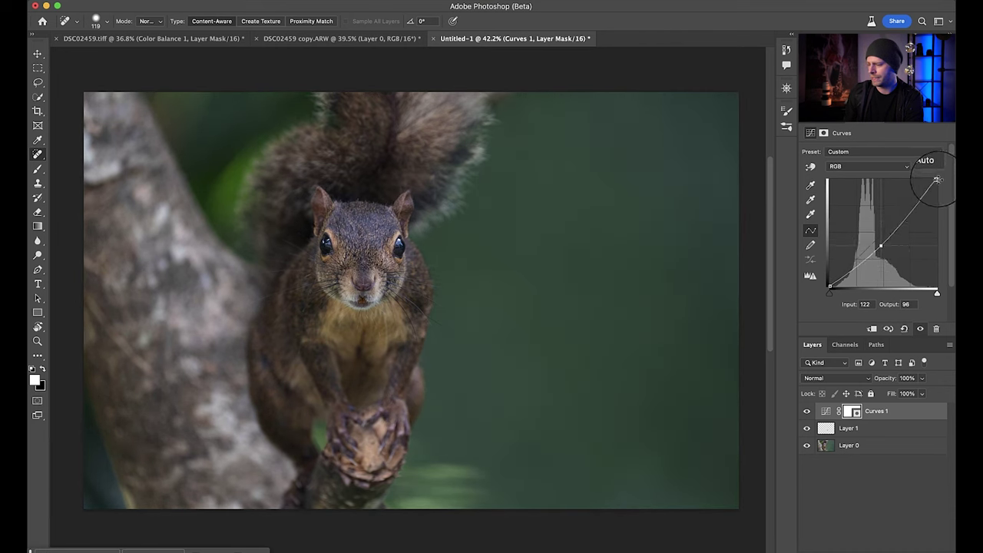
pyautogui.moveTo(935, 182)
pyautogui.mouseDown()
pyautogui.moveTo(934, 209)
pyautogui.moveTo(931, 182)
pyautogui.moveTo(931, 197)
pyautogui.moveTo(953, 179)
pyautogui.moveTo(953, 191)
pyautogui.mouseUp()
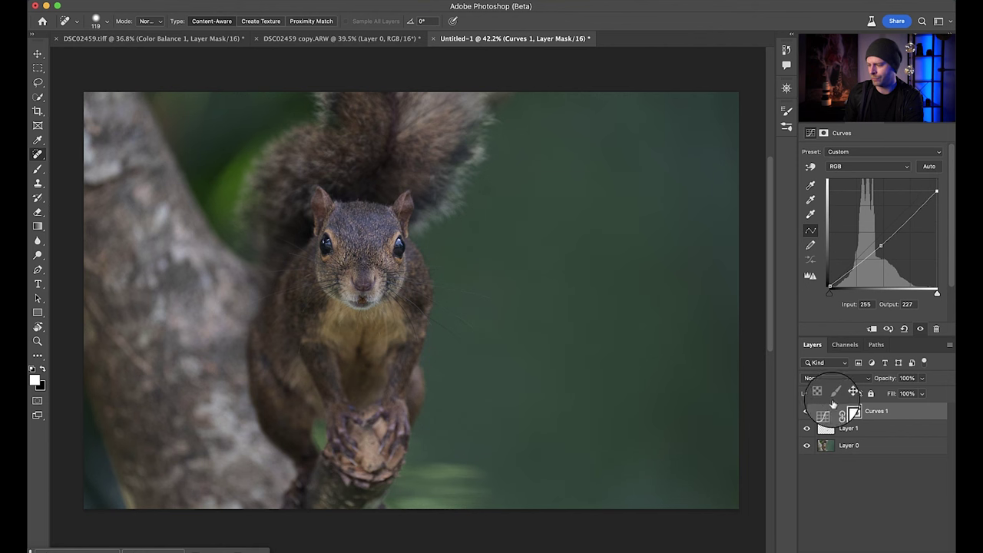
pyautogui.click(807, 411)
pyautogui.click(807, 412)
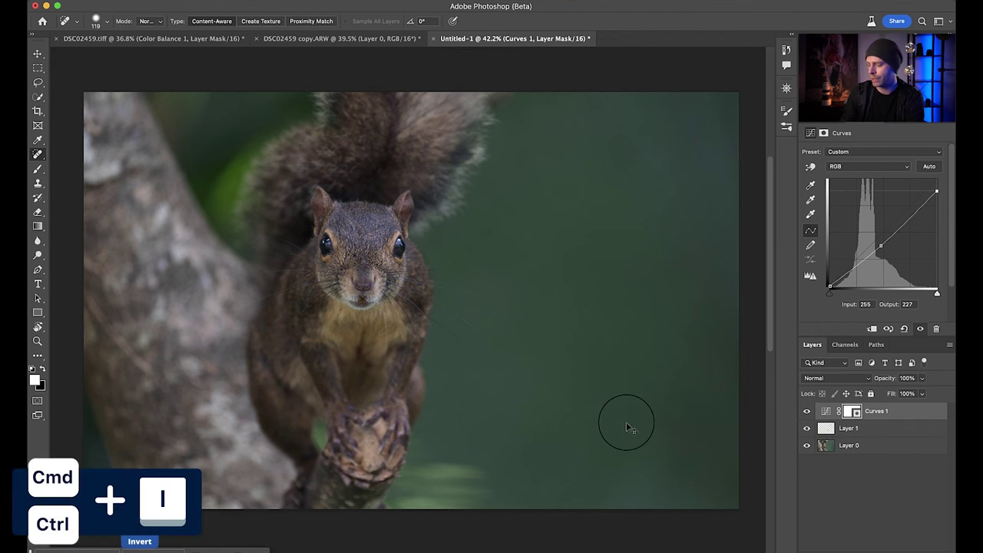
# Invert the Curves mask to black and paint over the tree trunk with a soft white brush to darken only that area.
pyautogui.press('super+i')
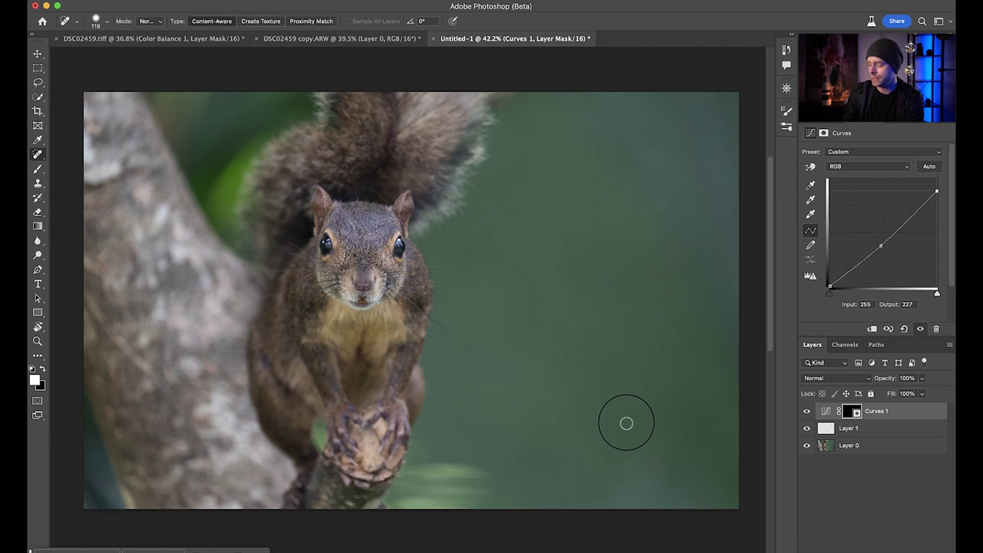
pyautogui.press('b')
pyautogui.press('0')
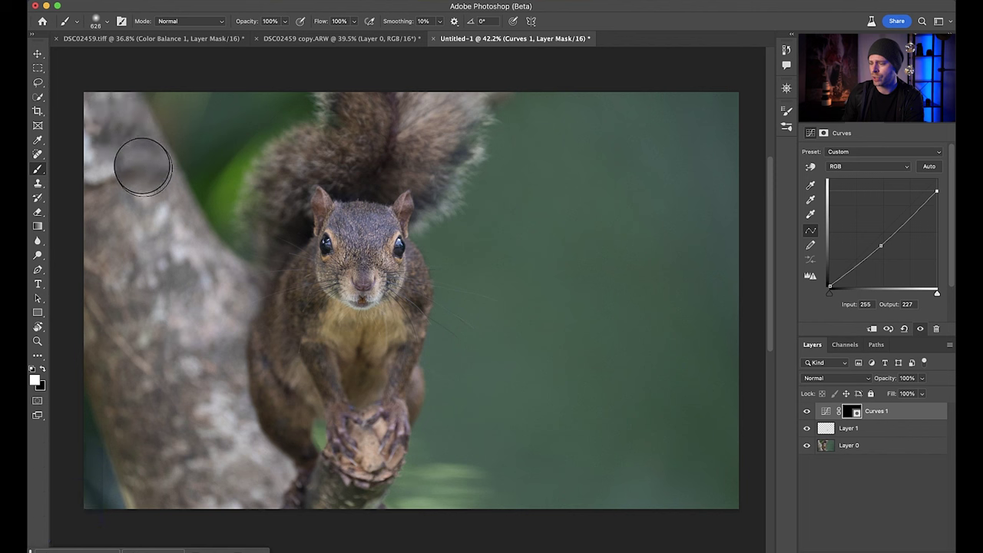
pyautogui.moveTo(202, 285)
pyautogui.mouseDown()
pyautogui.moveTo(232, 290)
pyautogui.moveTo(218, 318)
pyautogui.moveTo(222, 420)
pyautogui.moveTo(238, 465)
pyautogui.moveTo(259, 484)
pyautogui.moveTo(155, 495)
pyautogui.moveTo(107, 272)
pyautogui.moveTo(238, 496)
pyautogui.moveTo(224, 434)
pyautogui.moveTo(129, 196)
pyautogui.moveTo(100, 189)
pyautogui.moveTo(100, 304)
pyautogui.moveTo(121, 326)
pyautogui.moveTo(125, 393)
pyautogui.mouseUp()
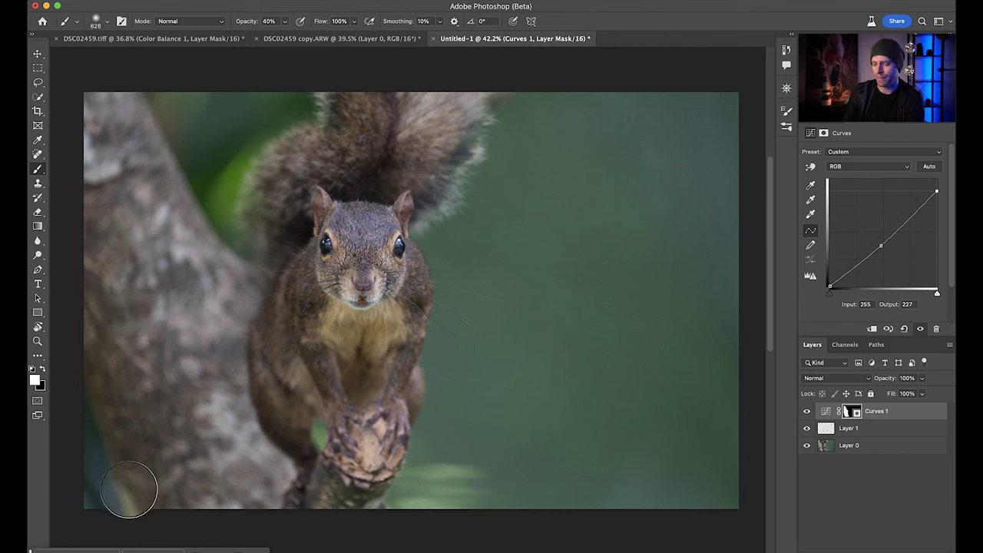
pyautogui.moveTo(128, 488)
pyautogui.mouseDown()
pyautogui.moveTo(92, 492)
pyautogui.moveTo(123, 487)
pyautogui.moveTo(129, 453)
pyautogui.mouseUp()
pyautogui.press('0')
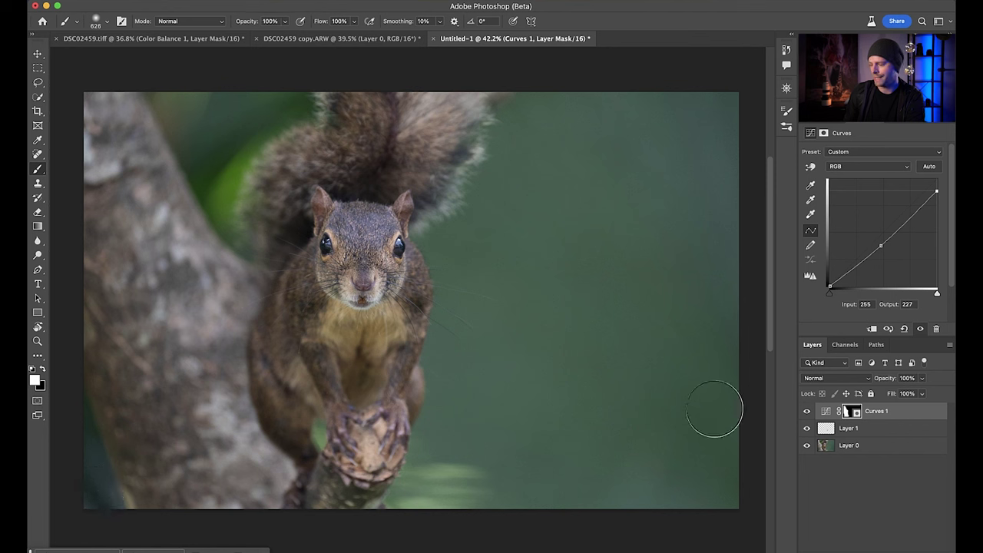
# Compare the image with and without the trunk-darkening Curves layer.
pyautogui.click(807, 413)
pyautogui.click(806, 414)
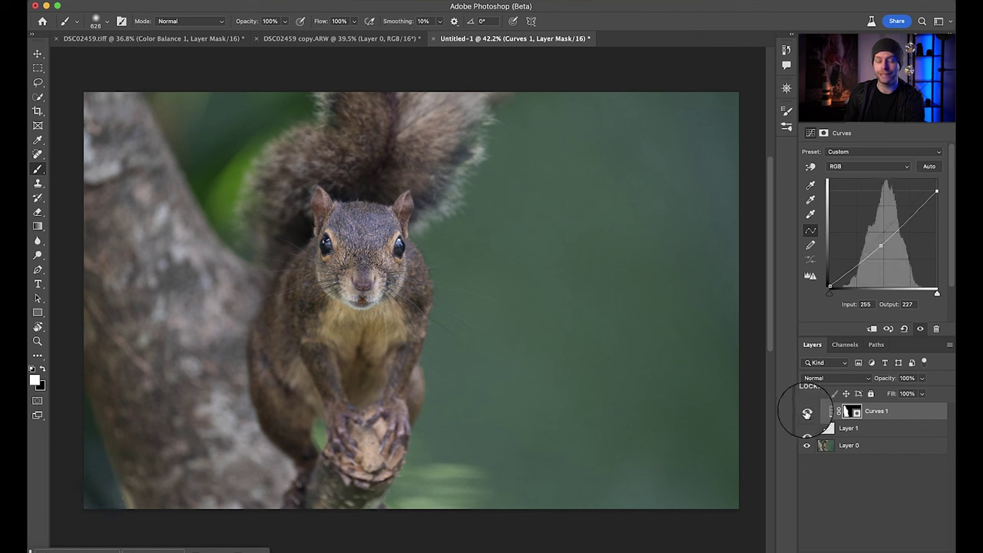
pyautogui.click(807, 413)
pyautogui.click(807, 414)
pyautogui.click(806, 413)
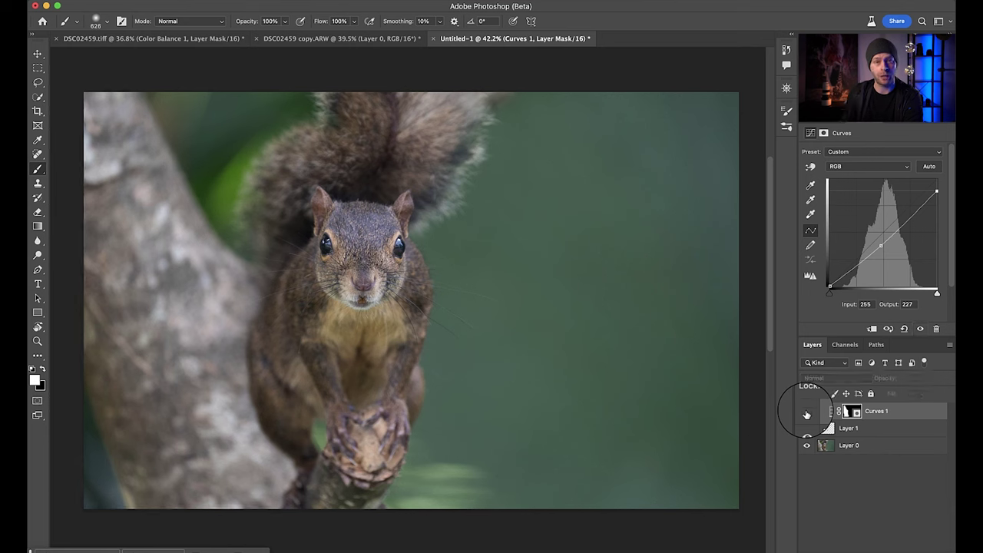
pyautogui.click(807, 414)
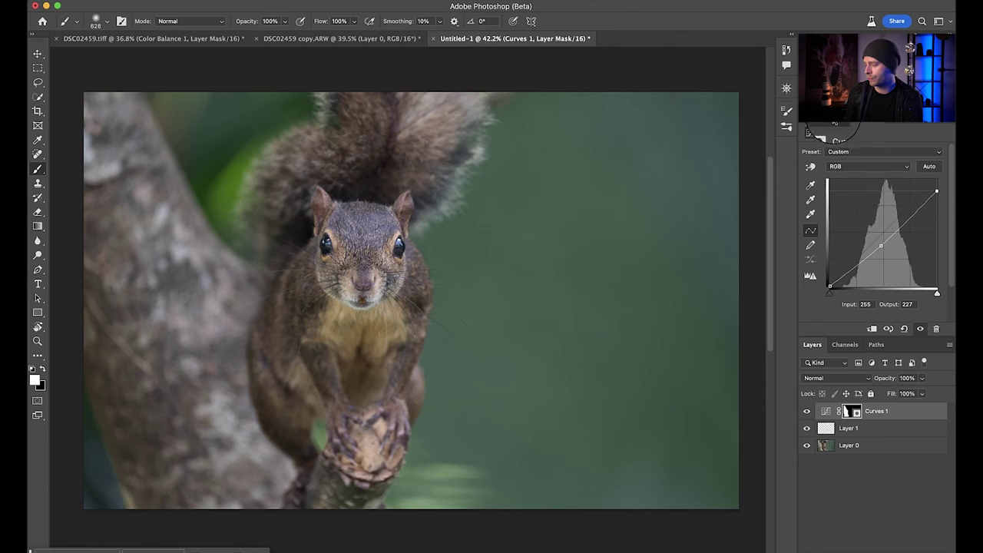
# Add a second Curves adjustment layer, brighten its midtones from input 94 to output 175, and invert its mask to black.
pyautogui.click(835, 123)
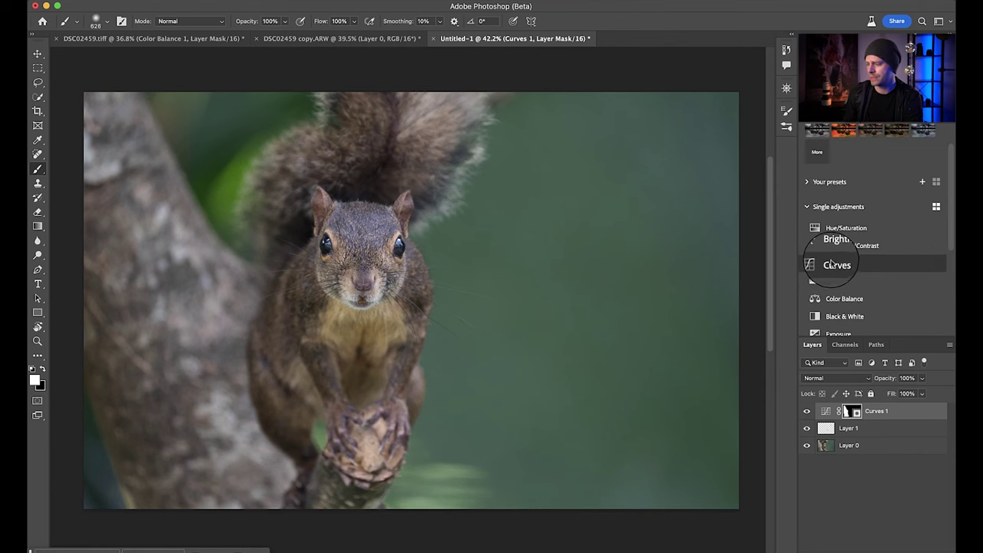
pyautogui.click(835, 263)
pyautogui.moveTo(869, 250); pyautogui.dragTo(870, 214)
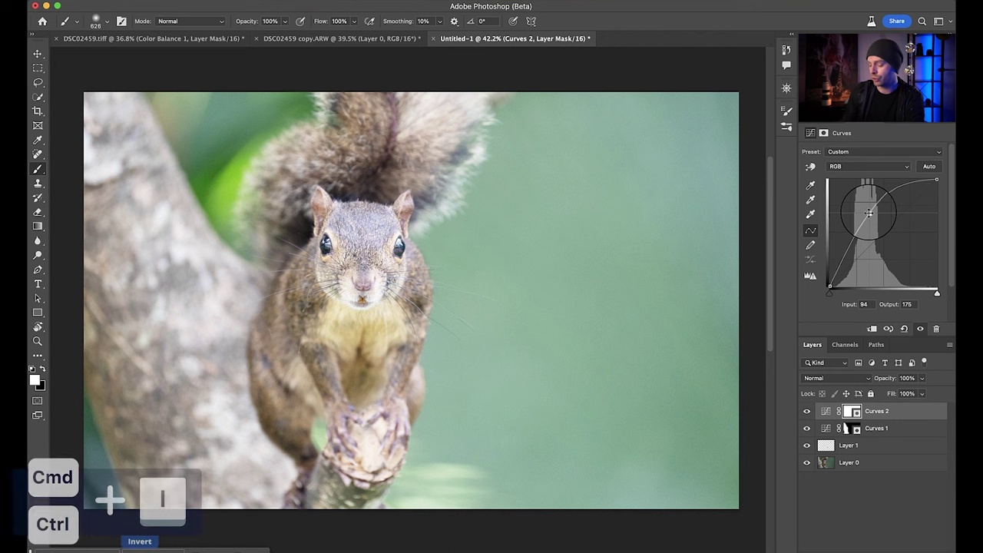
pyautogui.press('super+i')
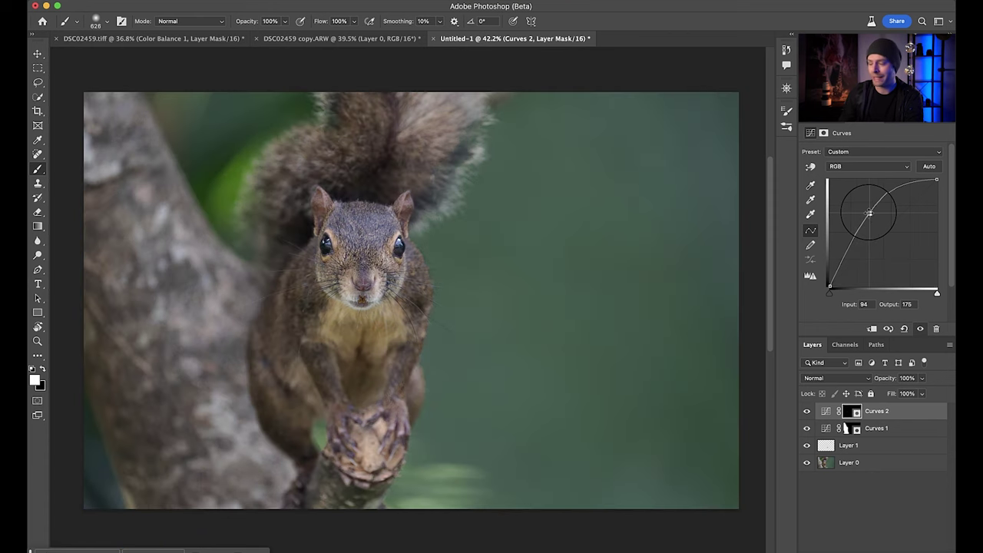
# Draw a white-to-black radial gradient on the mask to light the photo's upper-right background, and set the curve point to input 77, output 187.
pyautogui.press('g')
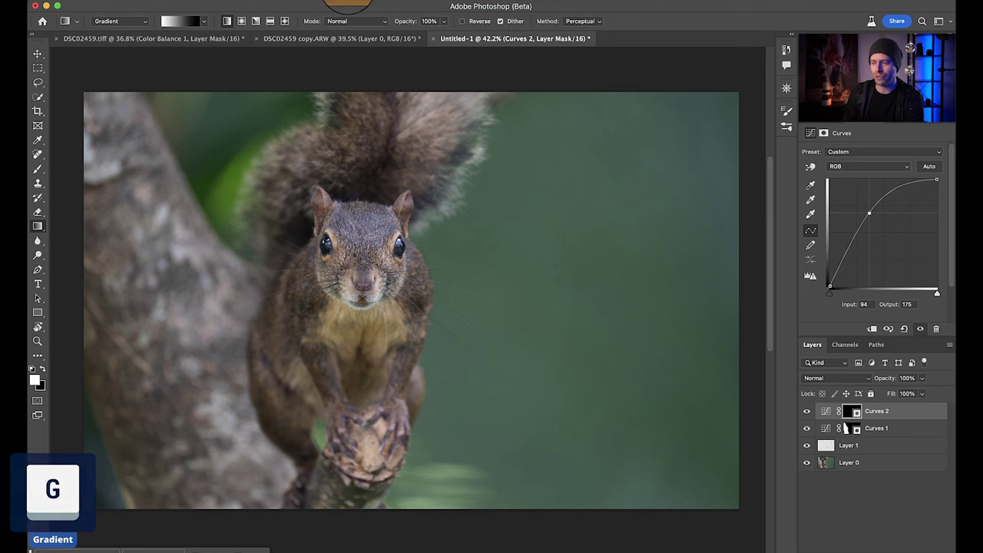
pyautogui.click(242, 22)
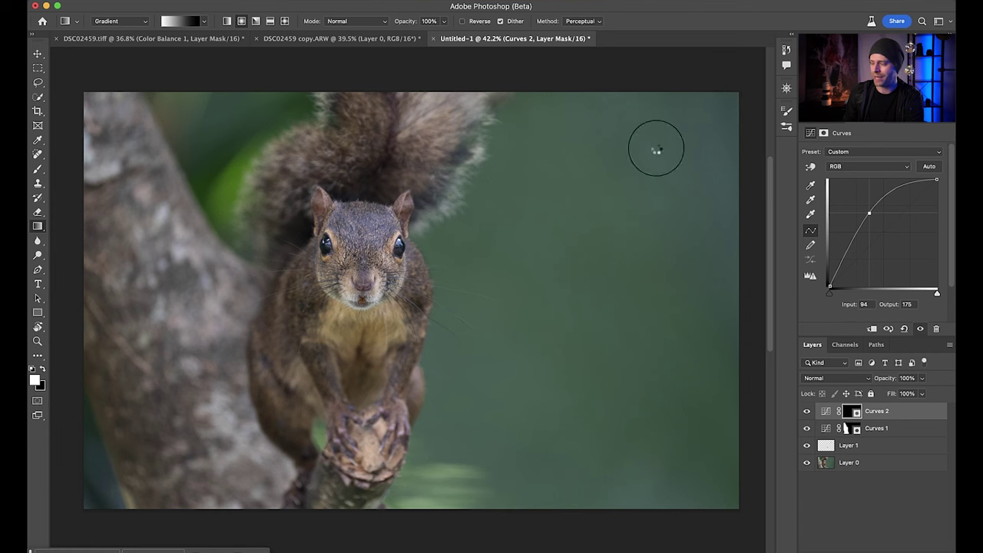
pyautogui.moveTo(479, 277); pyautogui.dragTo(296, 415)
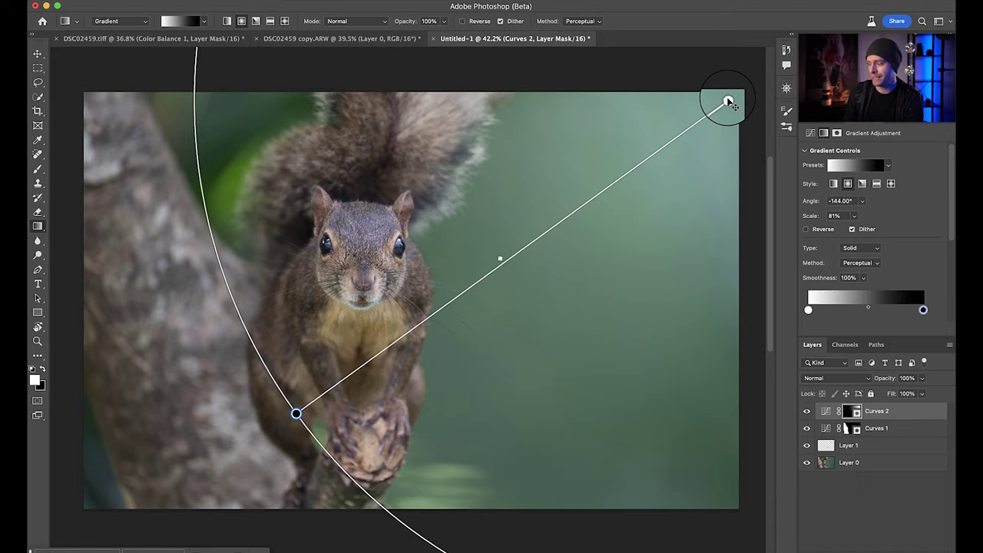
pyautogui.moveTo(726, 100); pyautogui.dragTo(537, 133)
pyautogui.press('Return')
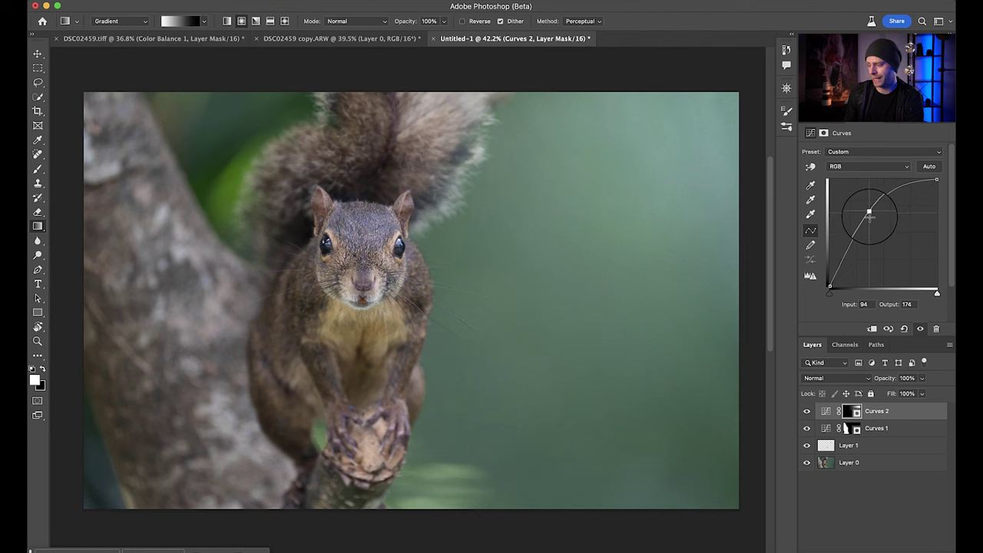
pyautogui.moveTo(869, 213)
pyautogui.mouseDown()
pyautogui.moveTo(876, 217)
pyautogui.moveTo(863, 208)
pyautogui.mouseUp()
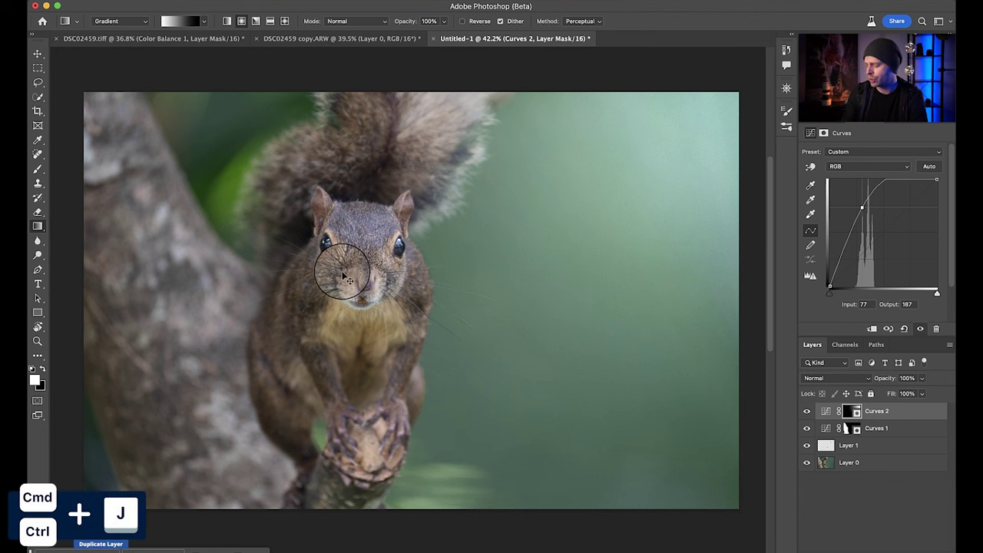
# Duplicate the glow Curves layer, fill the copy's mask with black, and pull its curve down to input 142, output 71.
pyautogui.press('super+j')
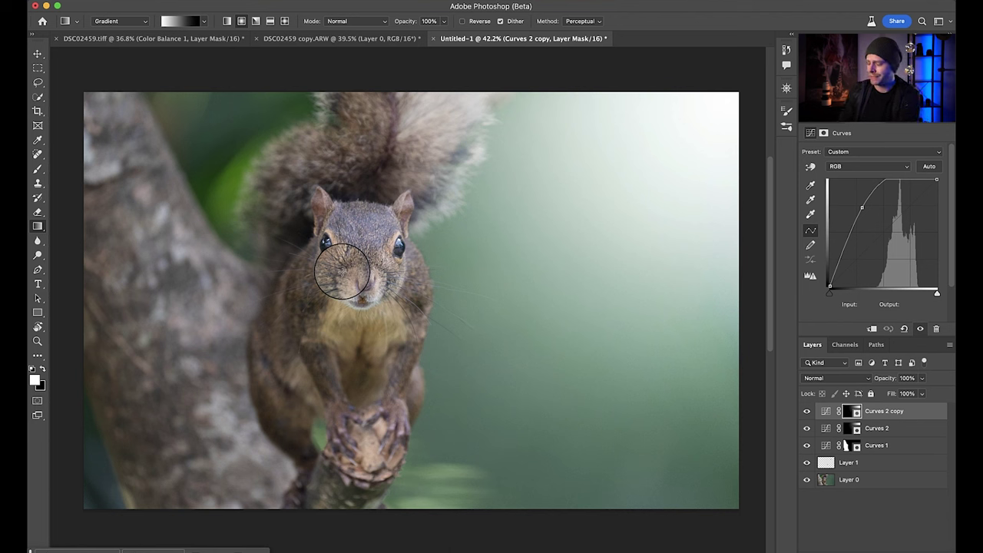
pyautogui.hotkey('shift', 'BackSpace')
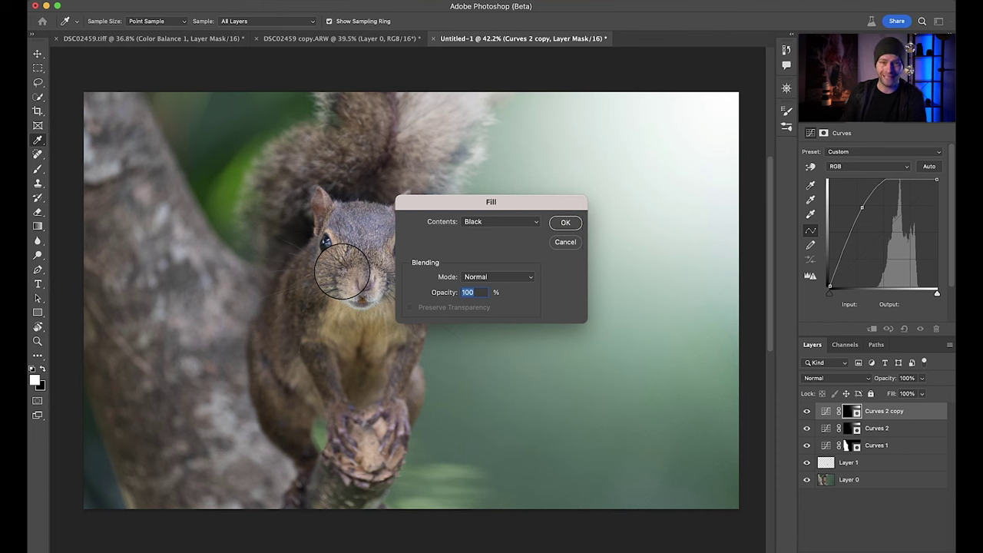
pyautogui.press('Return')
pyautogui.press('g')
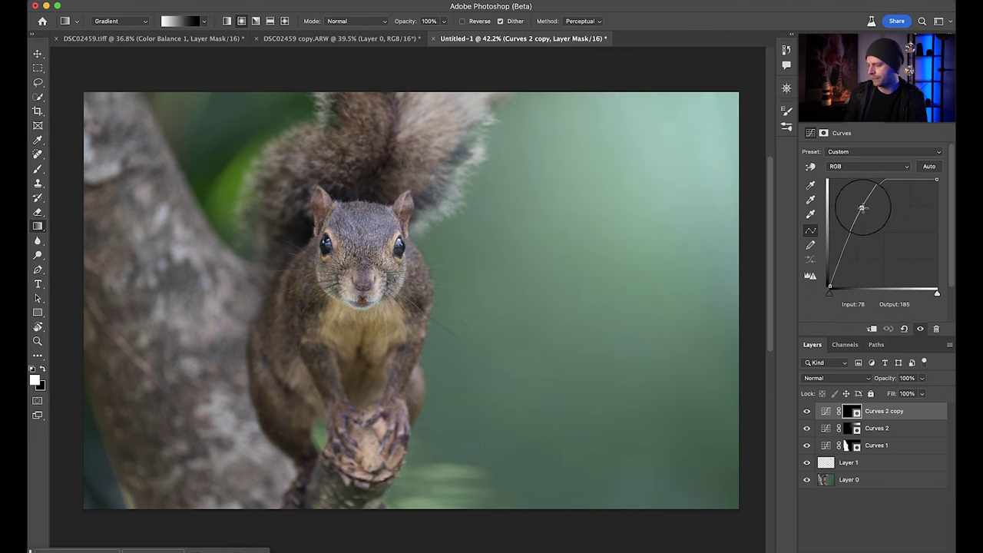
pyautogui.moveTo(863, 207); pyautogui.dragTo(873, 238)
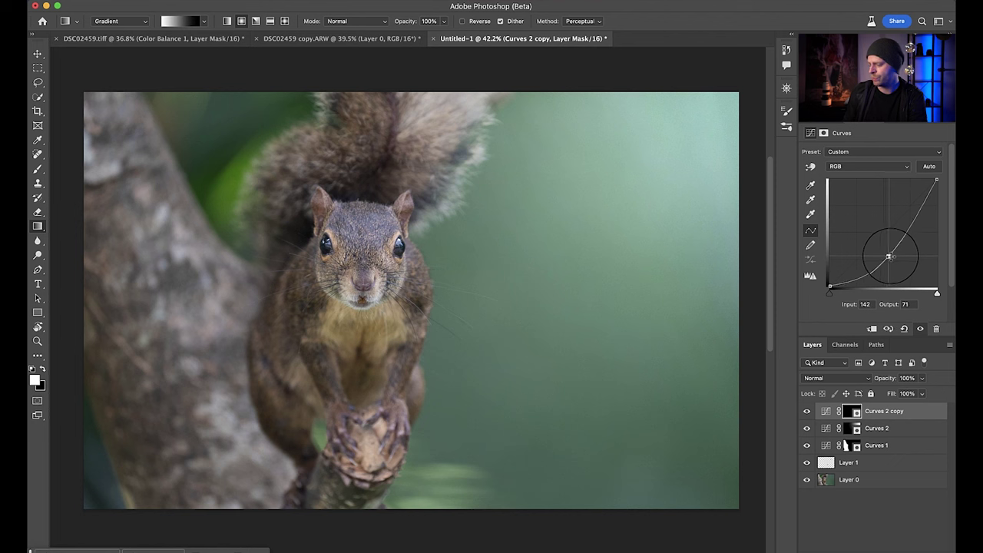
# Draw a reversed radial gradient on the copy's mask from the photo's upper-right corner to the lower trunk, at about 94% scale.
pyautogui.press('g')
pyautogui.click(242, 21)
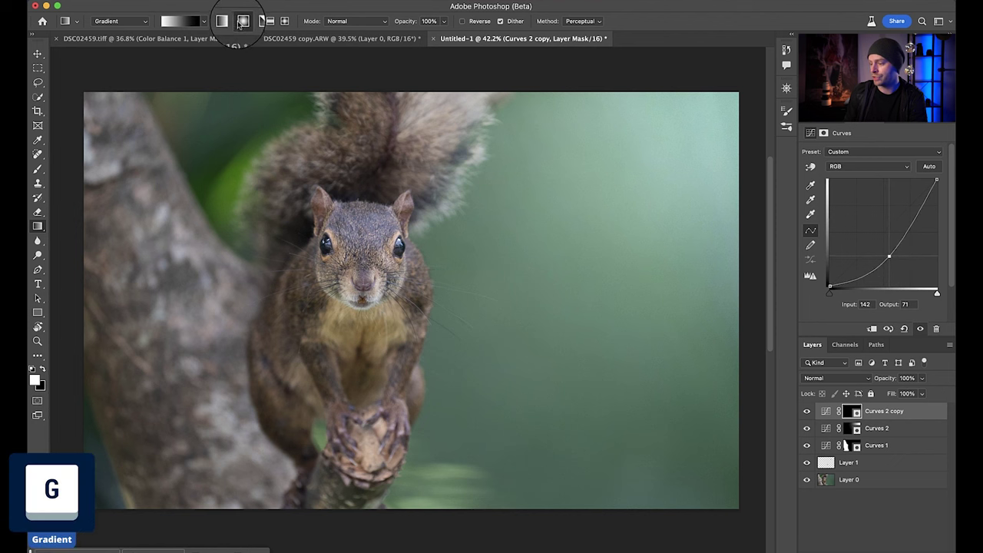
pyautogui.moveTo(726, 101)
pyautogui.mouseDown()
pyautogui.moveTo(416, 305)
pyautogui.moveTo(263, 369)
pyautogui.moveTo(250, 386)
pyautogui.moveTo(274, 370)
pyautogui.mouseUp()
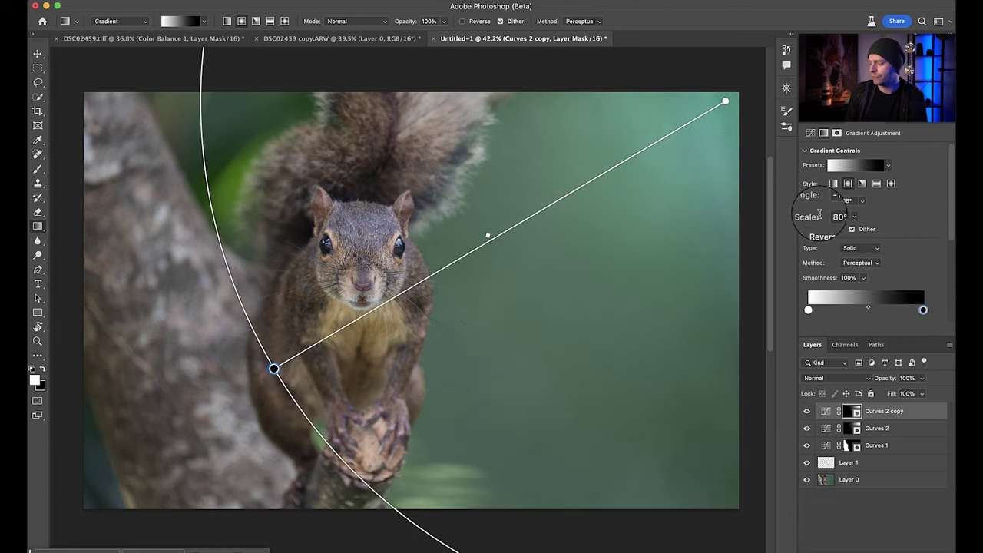
pyautogui.click(806, 230)
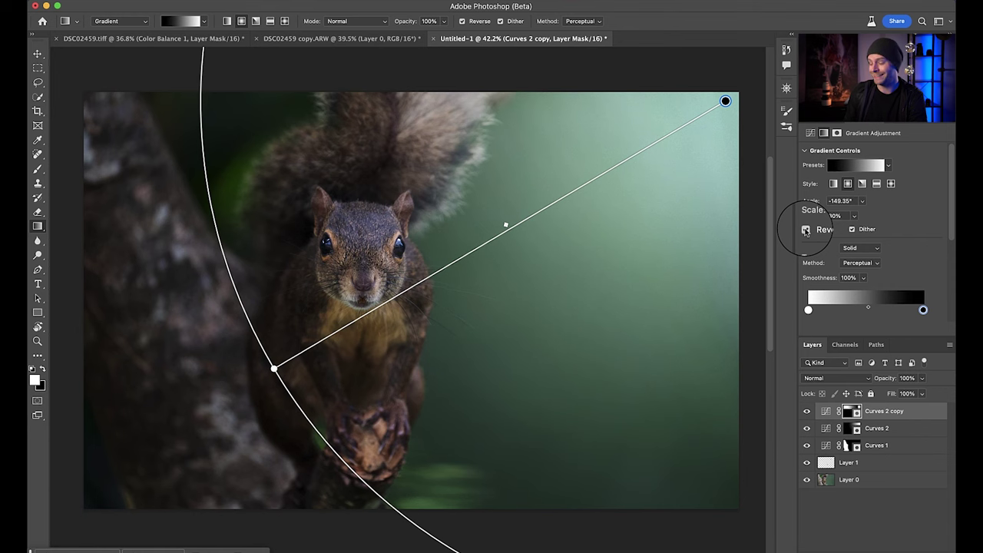
pyautogui.moveTo(282, 373); pyautogui.dragTo(186, 402)
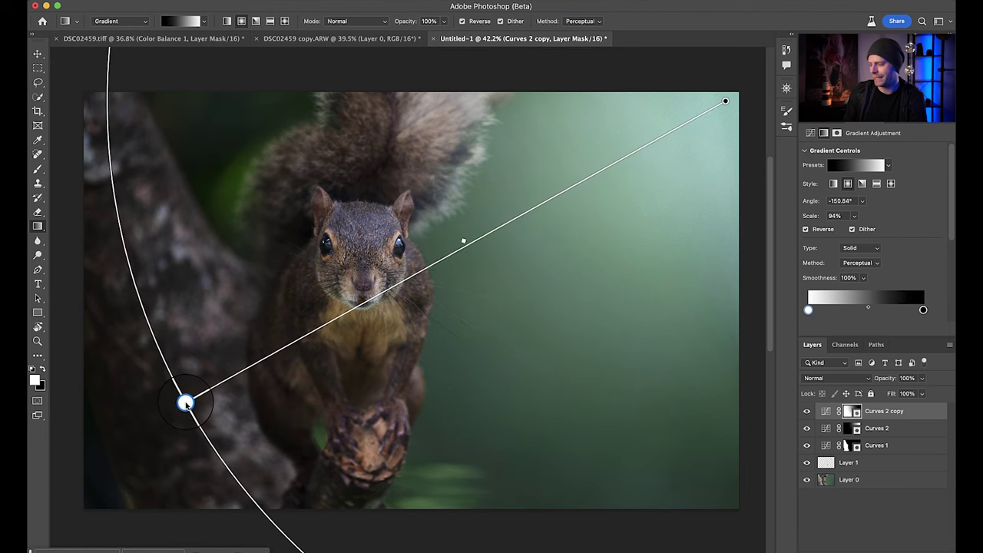
# Soften the copied layer's darkening curve to input 131, output 96, and fine-tune the outer end of its mask gradient.
pyautogui.click(826, 411)
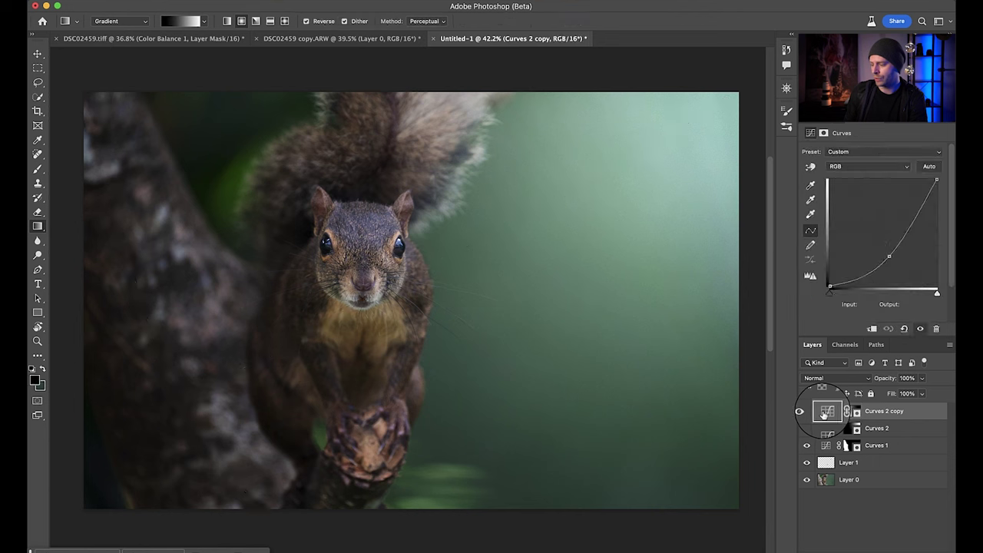
pyautogui.moveTo(888, 262)
pyautogui.mouseDown()
pyautogui.moveTo(880, 236)
pyautogui.moveTo(887, 251)
pyautogui.mouseUp()
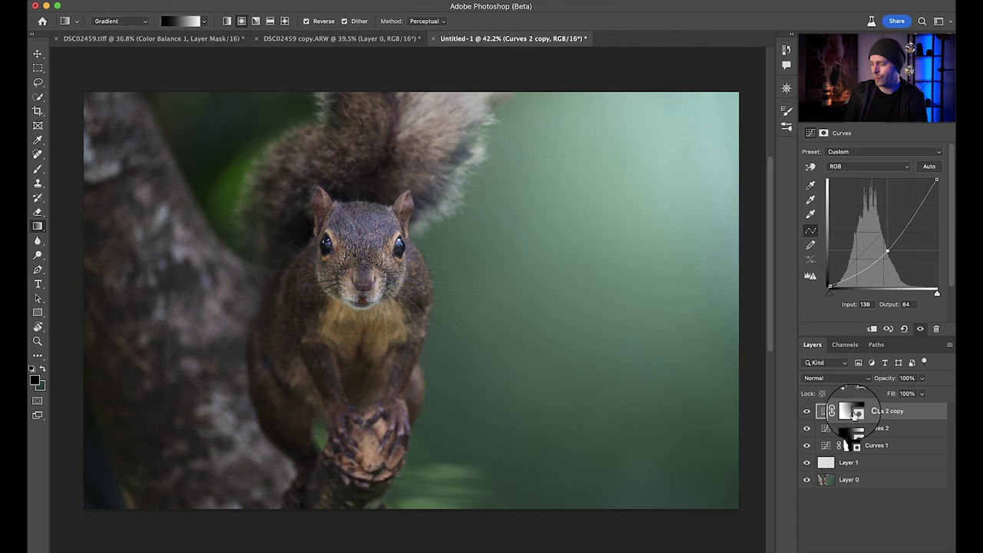
pyautogui.click(848, 412)
pyautogui.moveTo(185, 402)
pyautogui.mouseDown()
pyautogui.moveTo(219, 387)
pyautogui.moveTo(156, 420)
pyautogui.moveTo(168, 412)
pyautogui.mouseUp()
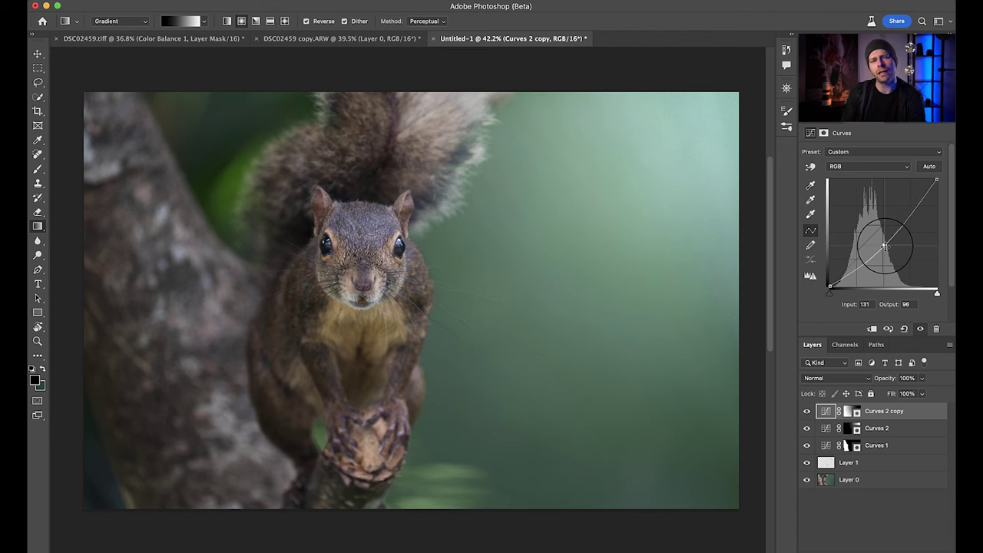
# Add a new Curves adjustment layer, darken its midtones to input 120, output 103, and invert its mask to black.
pyautogui.click(786, 126)
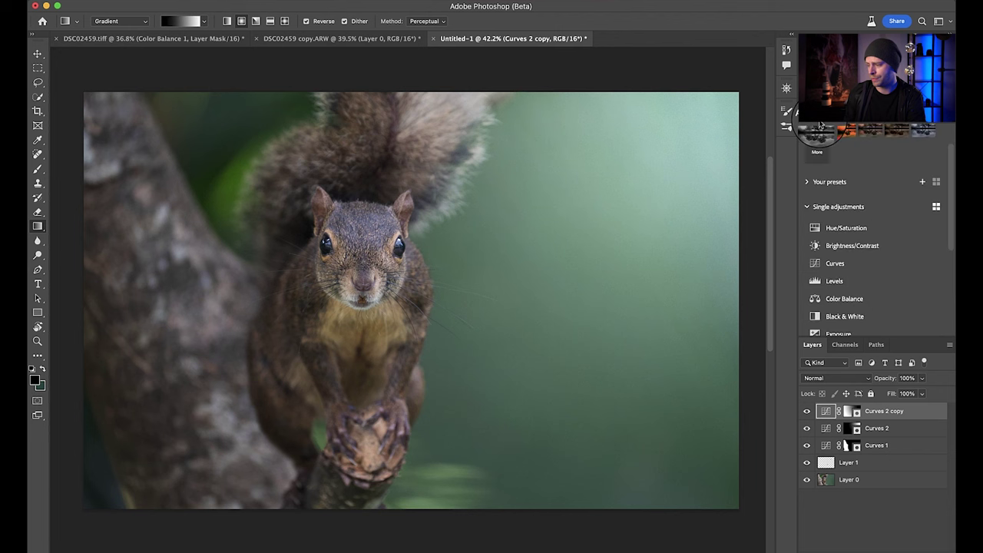
pyautogui.click(834, 263)
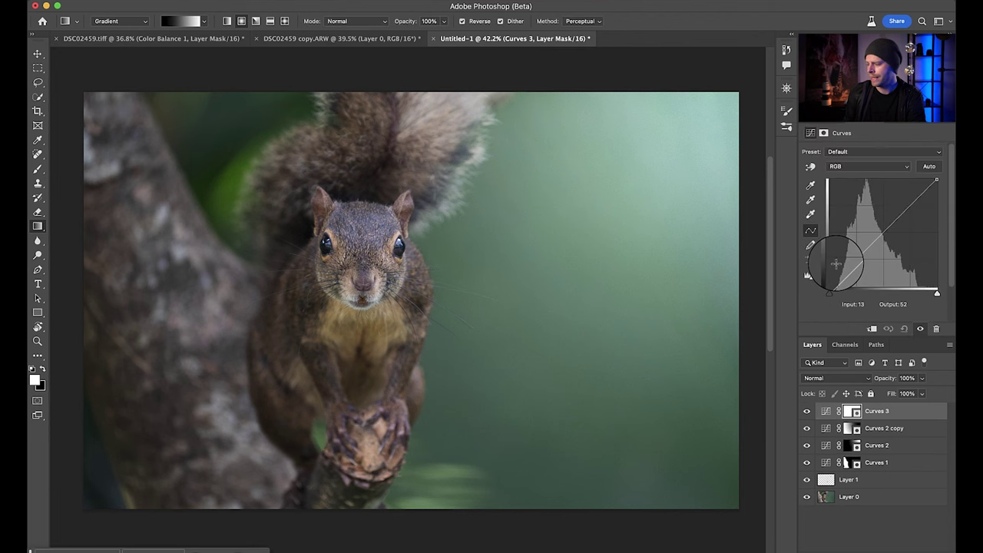
pyautogui.moveTo(879, 240); pyautogui.dragTo(879, 242)
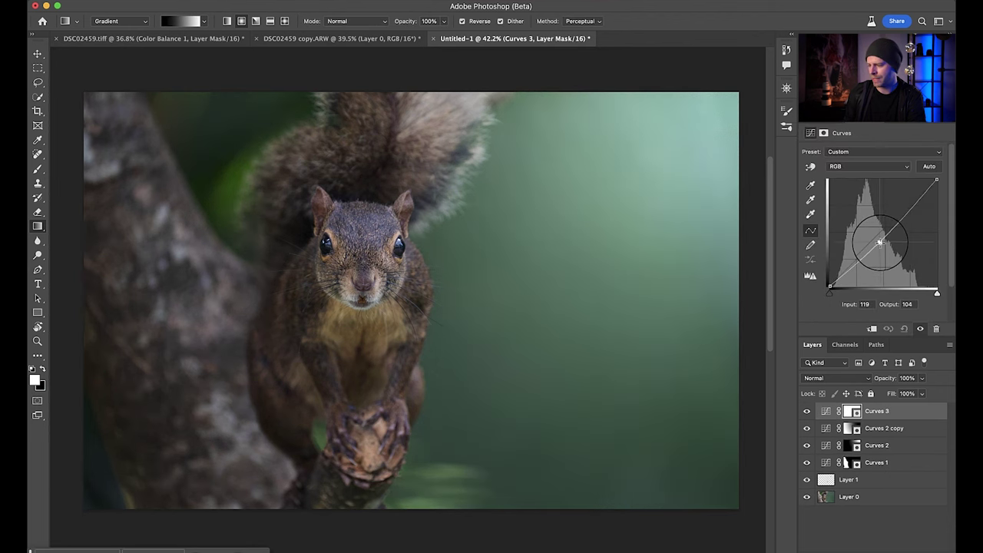
pyautogui.press('super+i')
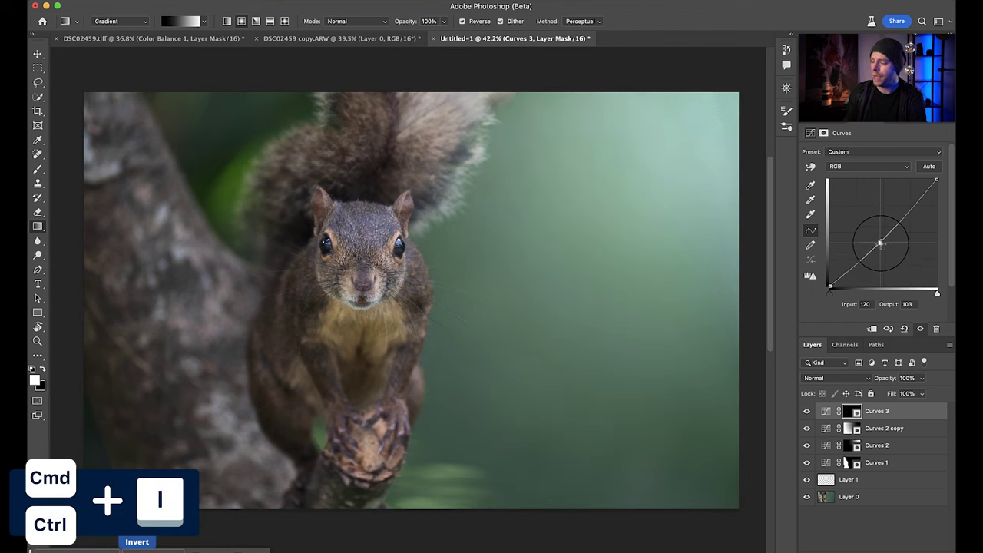
# Draw a non-reversed linear gradient on the new mask from the photo's lower-left edge, extending it up across the trunk.
pyautogui.click(242, 22)
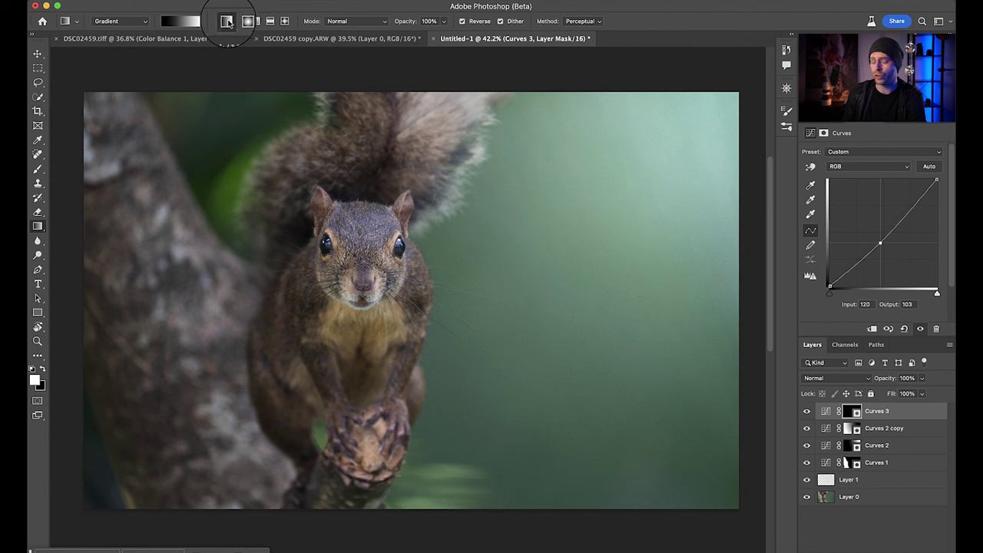
pyautogui.moveTo(129, 516); pyautogui.dragTo(218, 339)
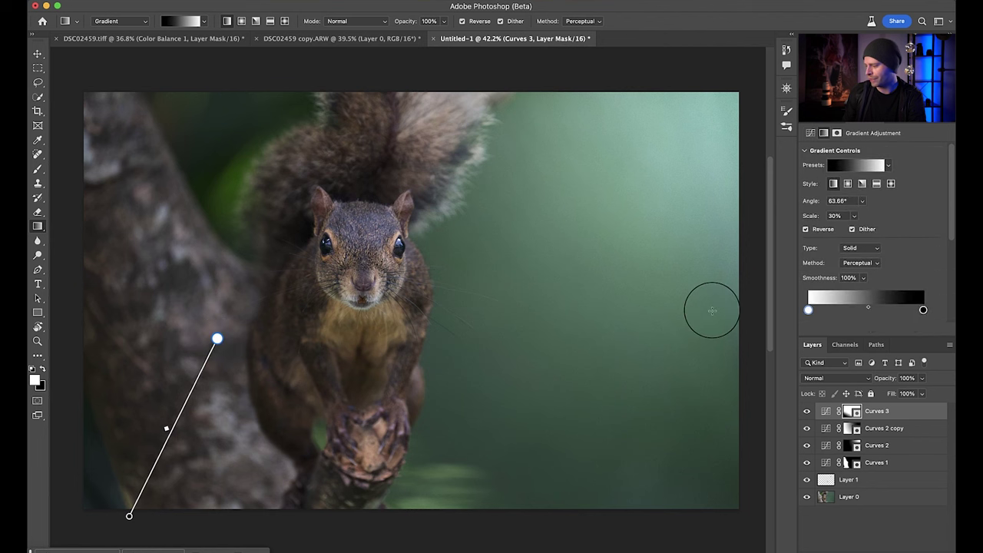
pyautogui.click(806, 229)
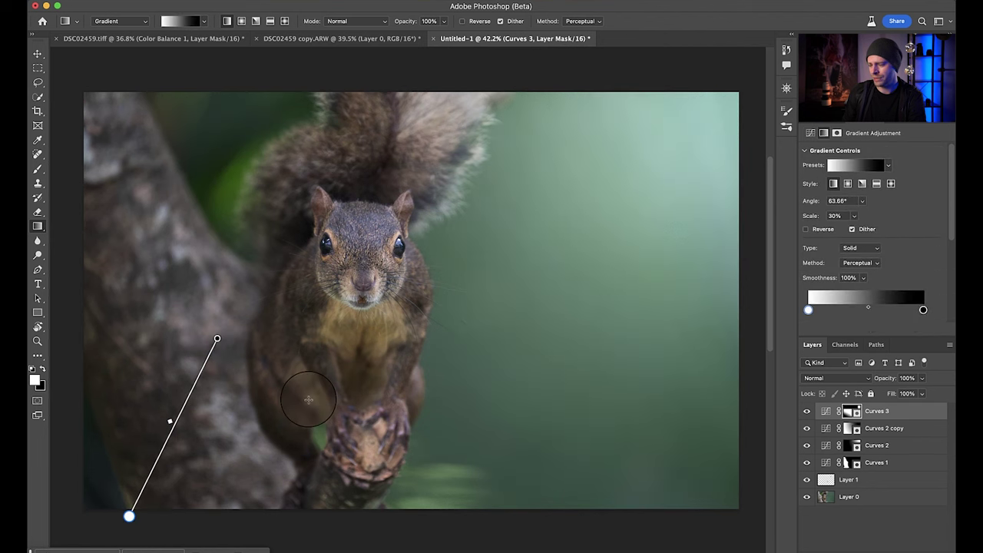
pyautogui.moveTo(198, 373); pyautogui.dragTo(266, 314)
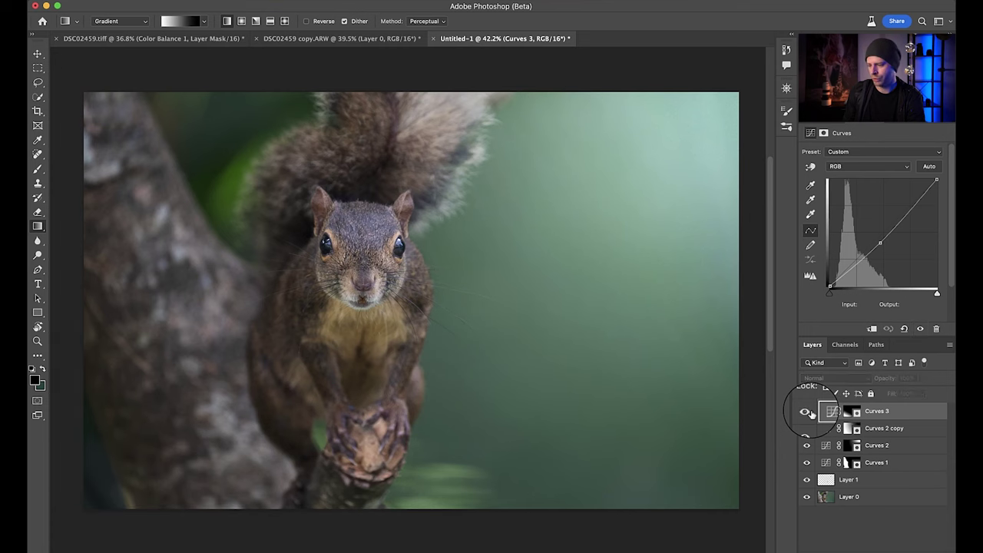
# Compare the image with and without the lower-left darkening Curves layer.
pyautogui.click(806, 412)
pyautogui.click(806, 413)
pyautogui.click(806, 412)
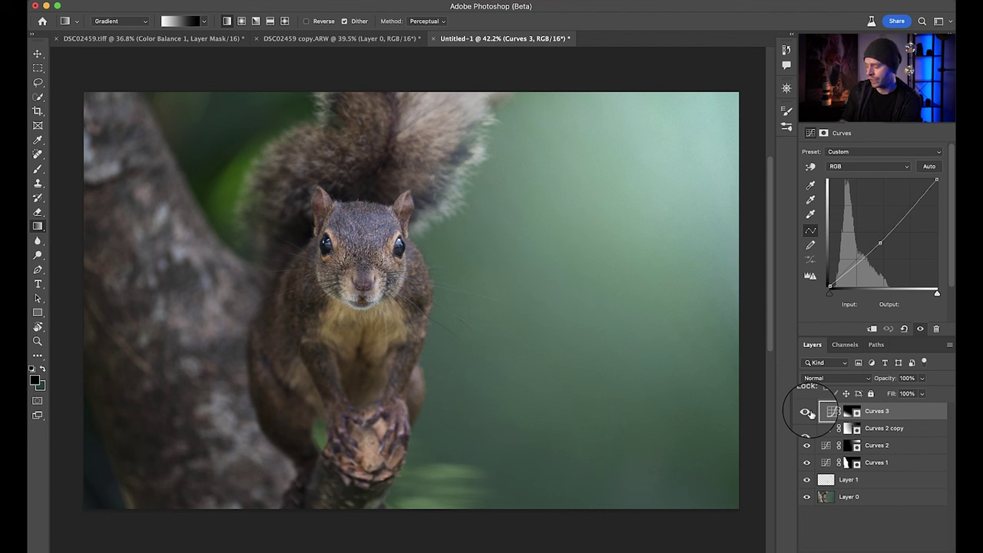
# Stamp all visible layers into a new layer and apply the Camera Raw filter with Texture +39 and Clarity +20.
pyautogui.press('super+alt+shift+e')
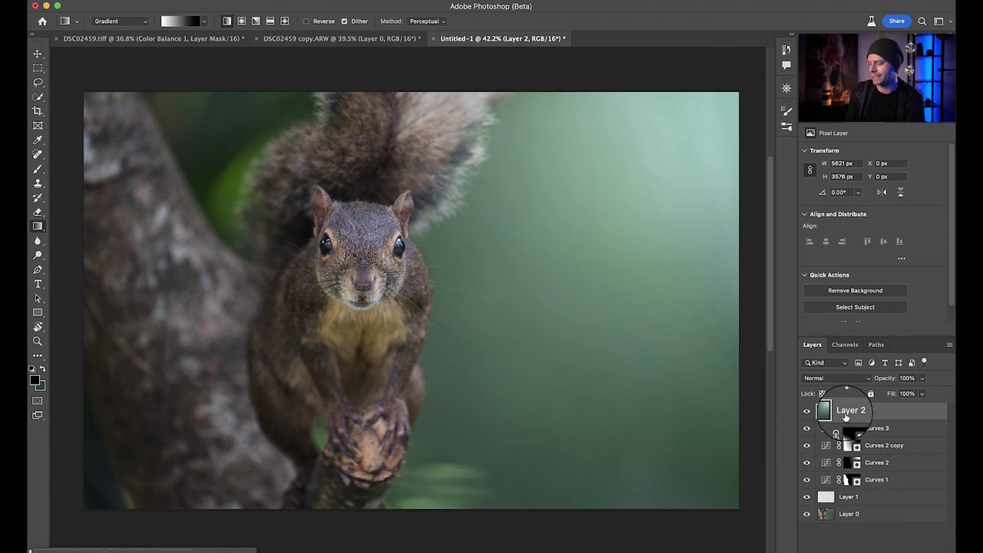
pyautogui.click(312, 3)
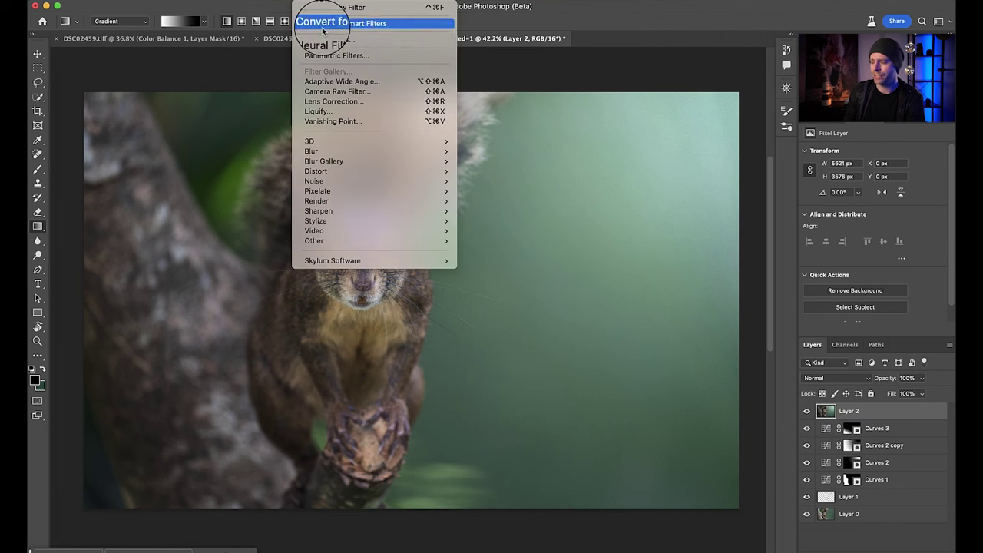
pyautogui.click(333, 92)
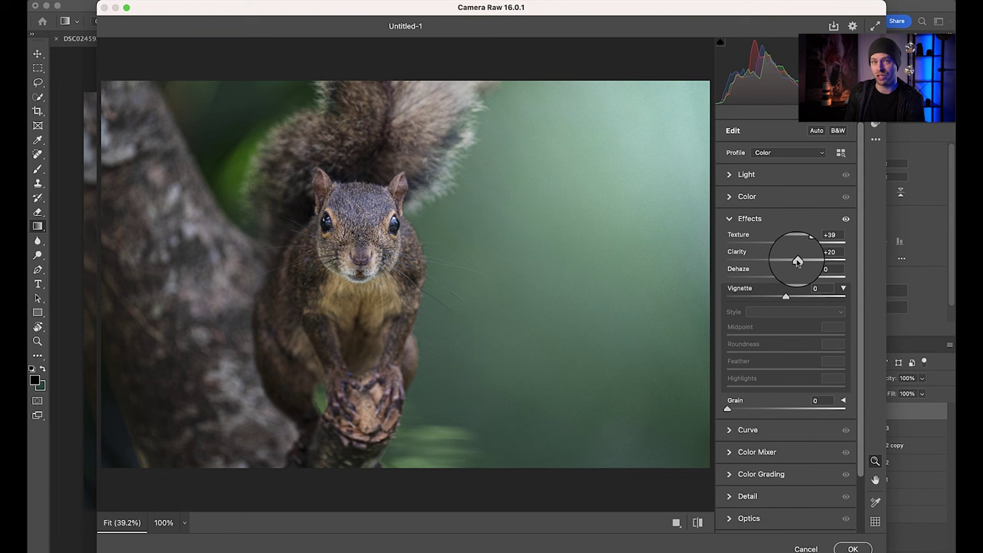
pyautogui.click(698, 524)
pyautogui.click(698, 524)
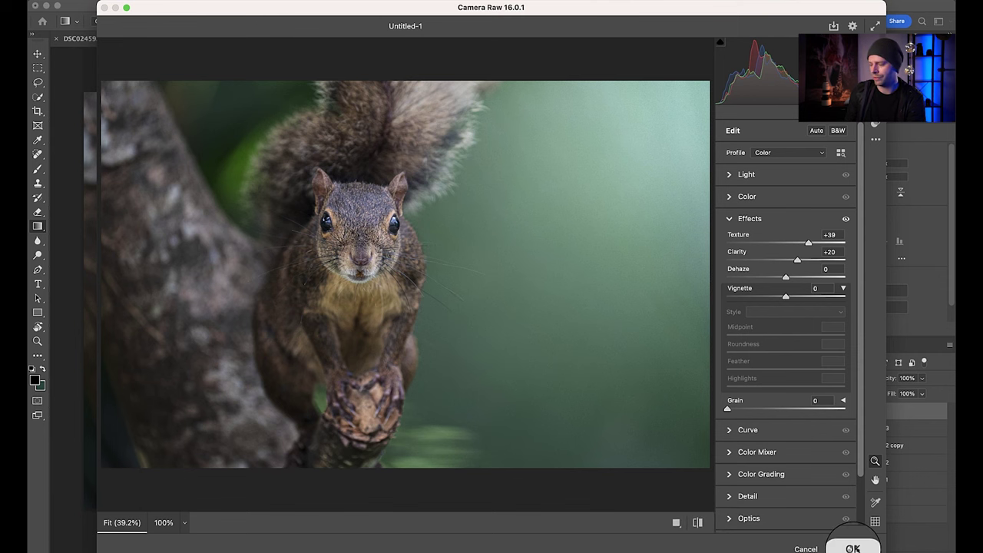
pyautogui.click(853, 548)
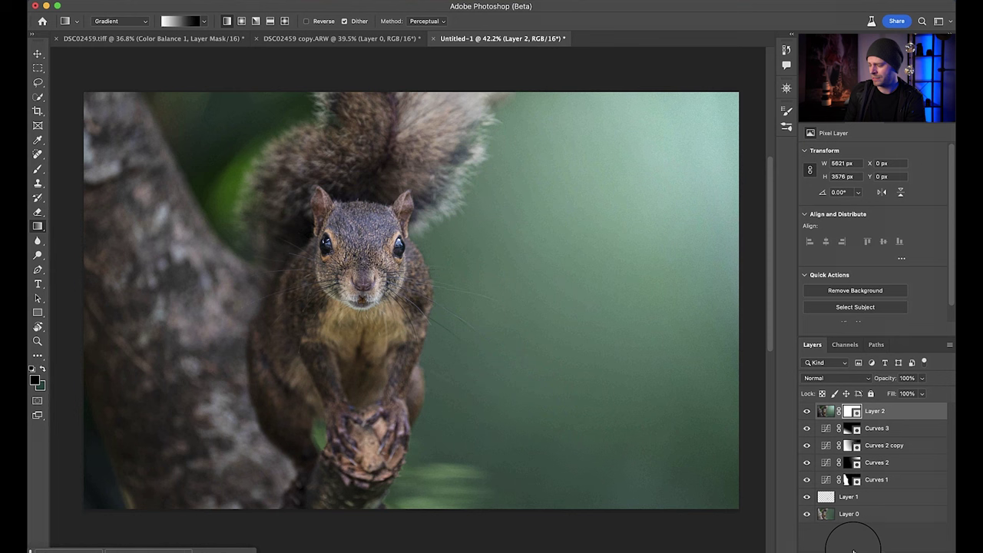
# Invert the stamped layer's mask to black and paint the squirrel's head and body white to limit the detail boost.
pyautogui.press('super+i')
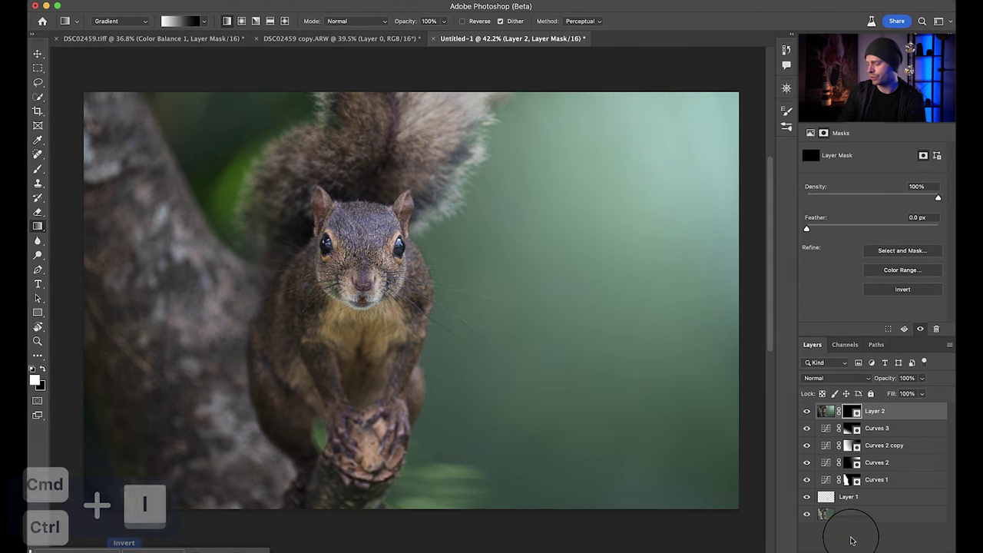
pyautogui.press('b')
pyautogui.moveTo(343, 228)
pyautogui.mouseDown()
pyautogui.moveTo(343, 286)
pyautogui.moveTo(361, 255)
pyautogui.moveTo(383, 303)
pyautogui.moveTo(347, 337)
pyautogui.mouseUp()
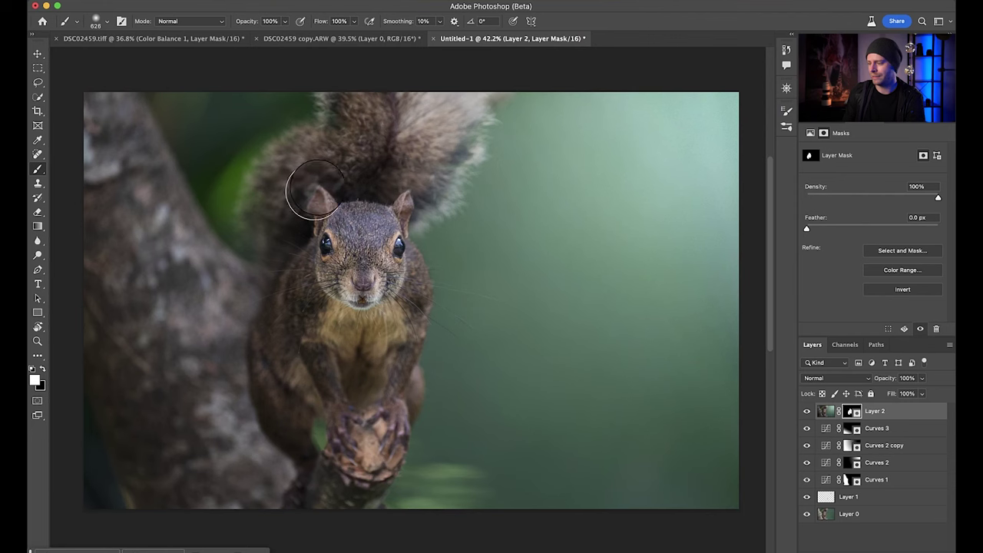
pyautogui.moveTo(315, 191)
pyautogui.mouseDown()
pyautogui.moveTo(358, 186)
pyautogui.moveTo(395, 110)
pyautogui.moveTo(349, 288)
pyautogui.moveTo(336, 269)
pyautogui.moveTo(297, 330)
pyautogui.moveTo(307, 361)
pyautogui.moveTo(338, 346)
pyautogui.moveTo(368, 235)
pyautogui.moveTo(362, 254)
pyautogui.mouseUp()
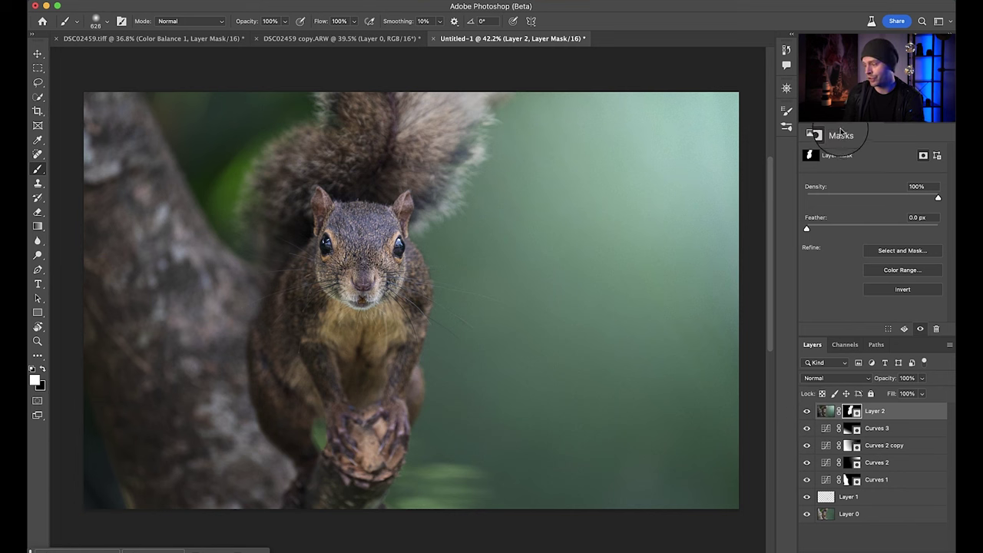
# Add a fresh Curves adjustment layer above the detail-enhanced layer.
pyautogui.click(826, 119)
pyautogui.click(835, 268)
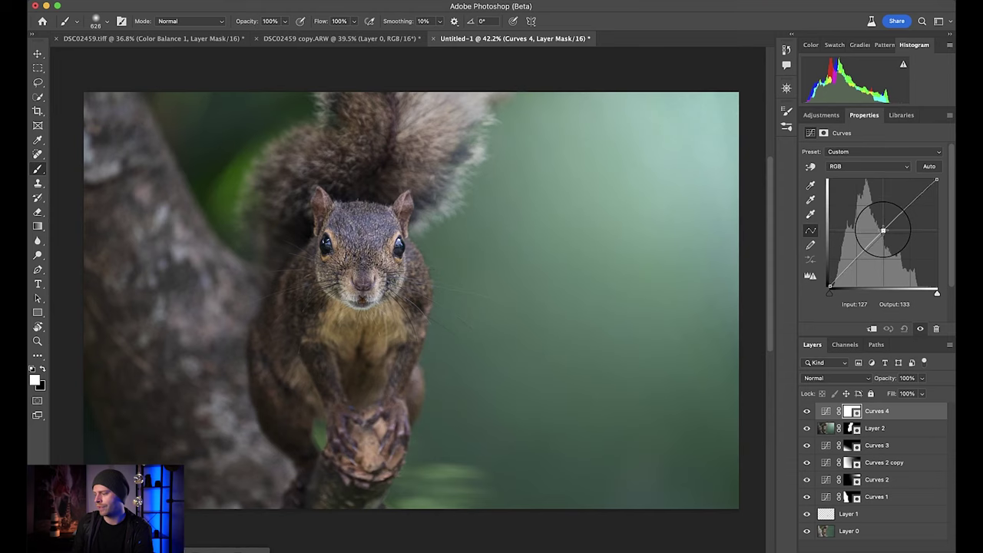
# Try a midtone curve point at input 153, output 64 and at input 61, output 182, and delete the point.
pyautogui.moveTo(884, 231); pyautogui.dragTo(894, 260)
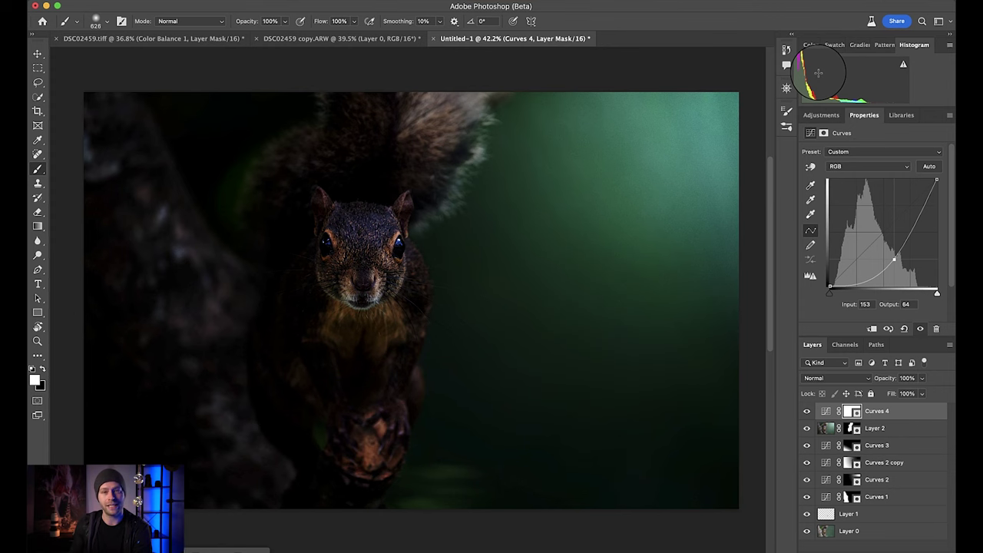
pyautogui.moveTo(893, 260); pyautogui.dragTo(855, 209)
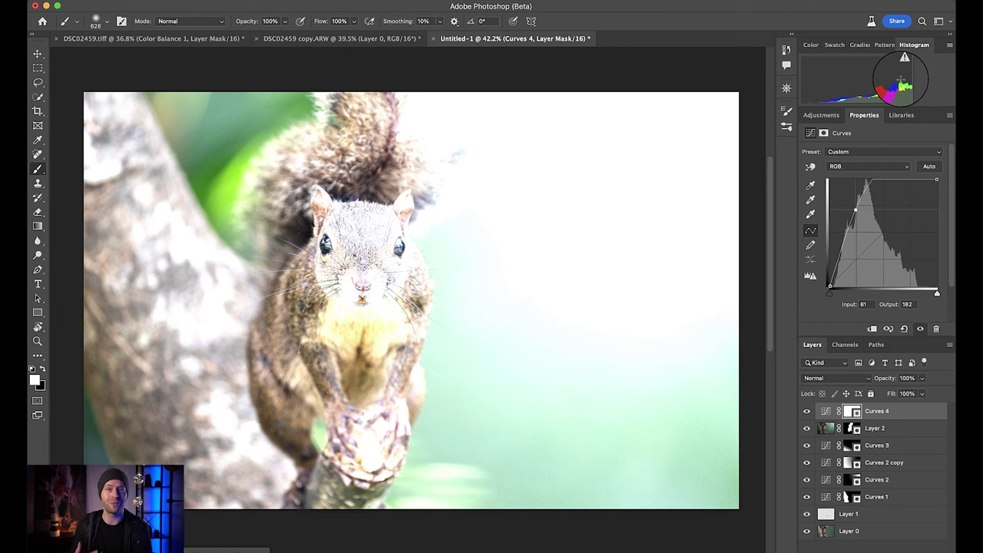
pyautogui.press('Delete')
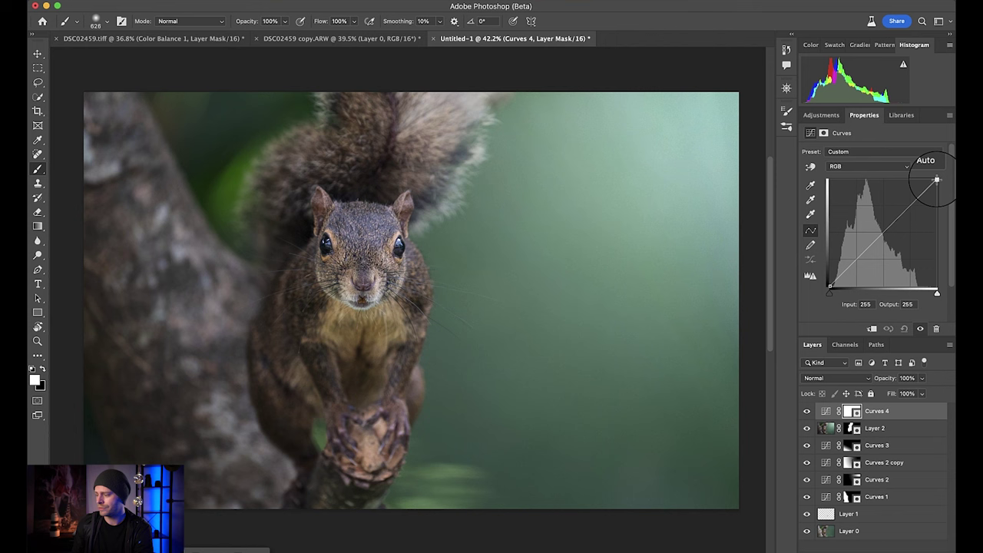
# Move the curve's white point to input 213, output 255 to brighten the highlights.
pyautogui.moveTo(937, 180); pyautogui.dragTo(927, 180)
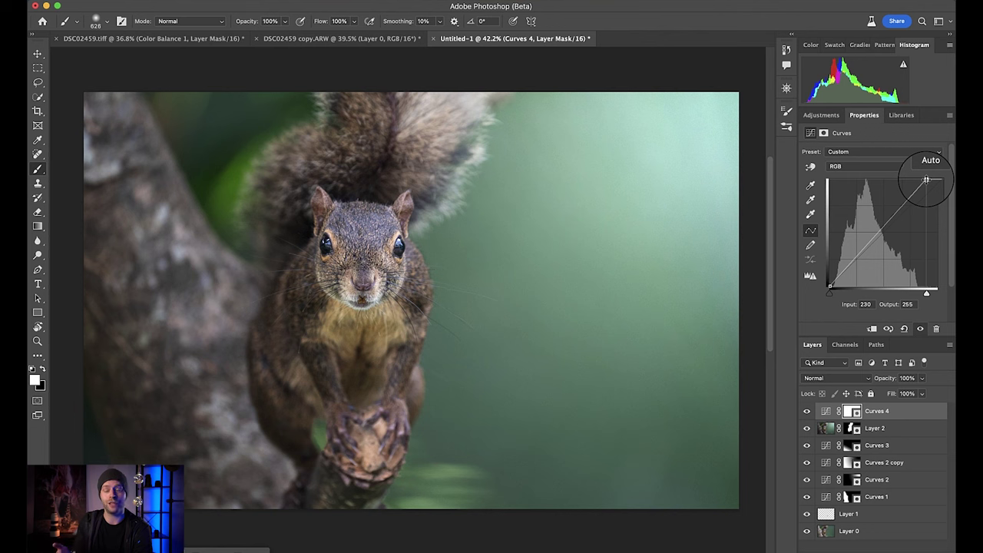
pyautogui.moveTo(927, 179); pyautogui.dragTo(917, 184)
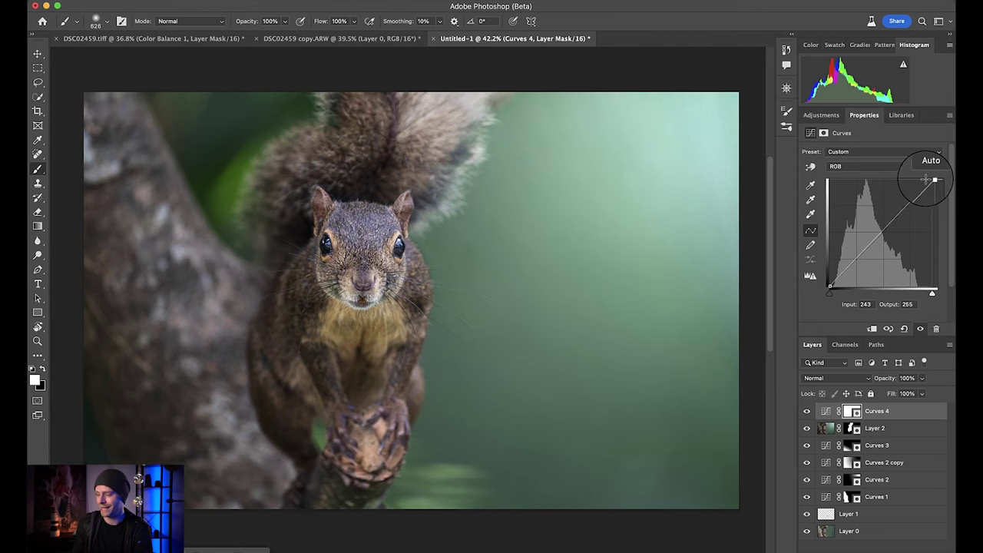
pyautogui.moveTo(925, 182); pyautogui.dragTo(919, 179)
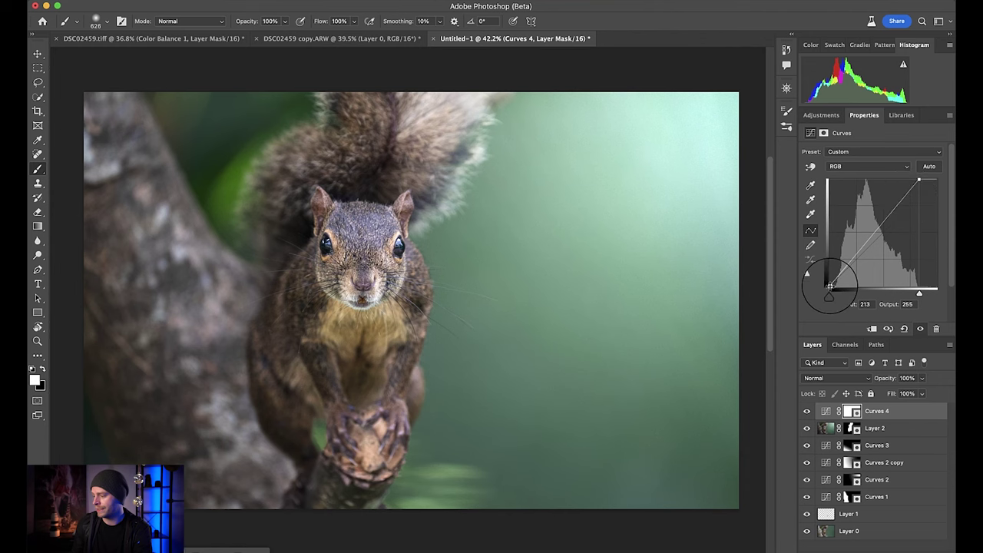
# Set the curve's black point to input 7, output 0 and compare the image with the adjustment off and on.
pyautogui.moveTo(830, 286); pyautogui.dragTo(832, 287)
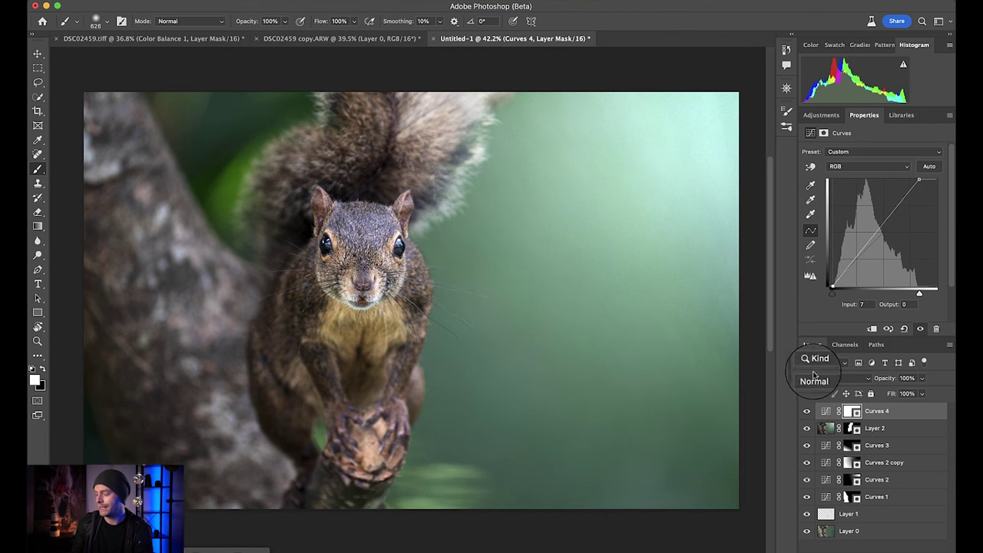
pyautogui.click(806, 411)
pyautogui.click(807, 412)
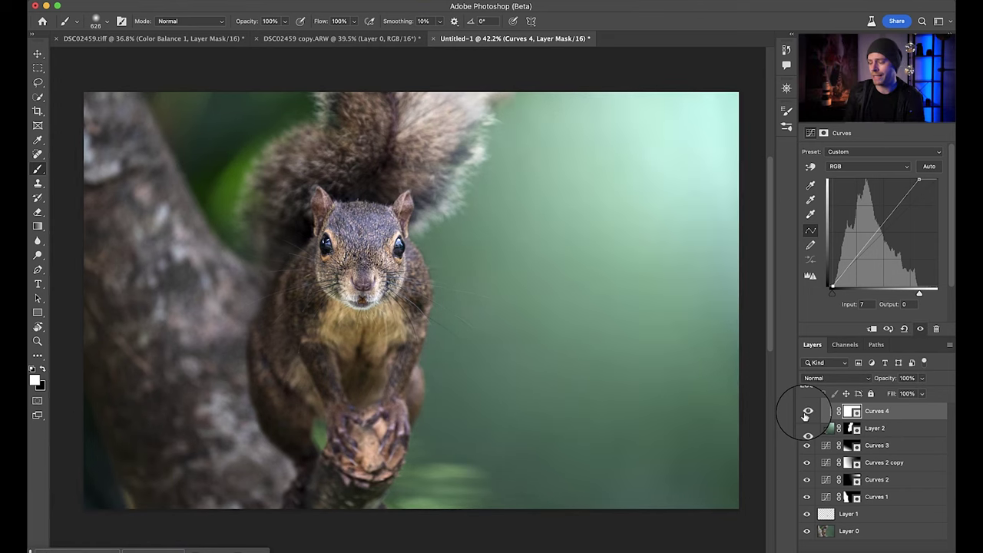
pyautogui.click(806, 412)
pyautogui.click(807, 412)
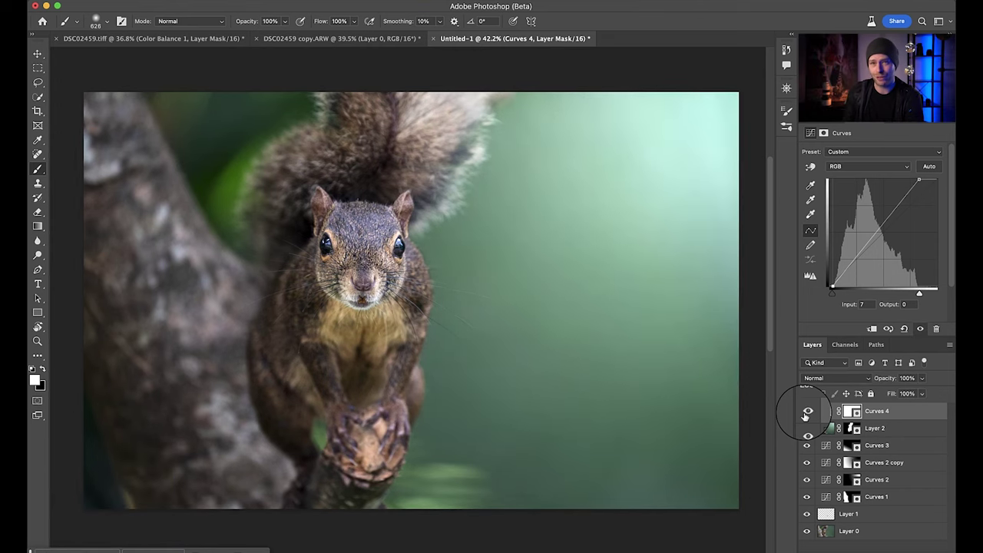
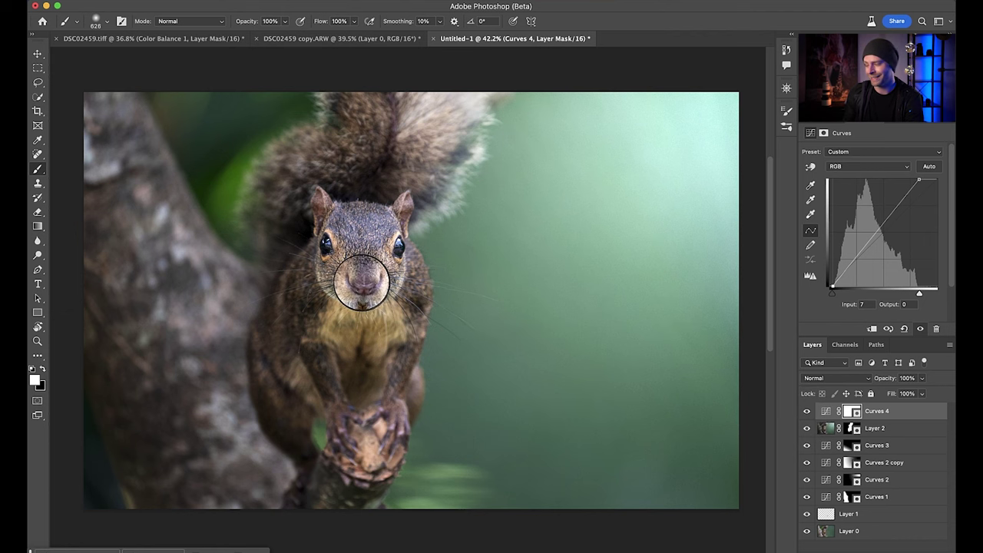
# Add a darkening Curves layer with a midtone point at input 118, output 94 and the white point at input 255, output 230.
pyautogui.click(820, 111)
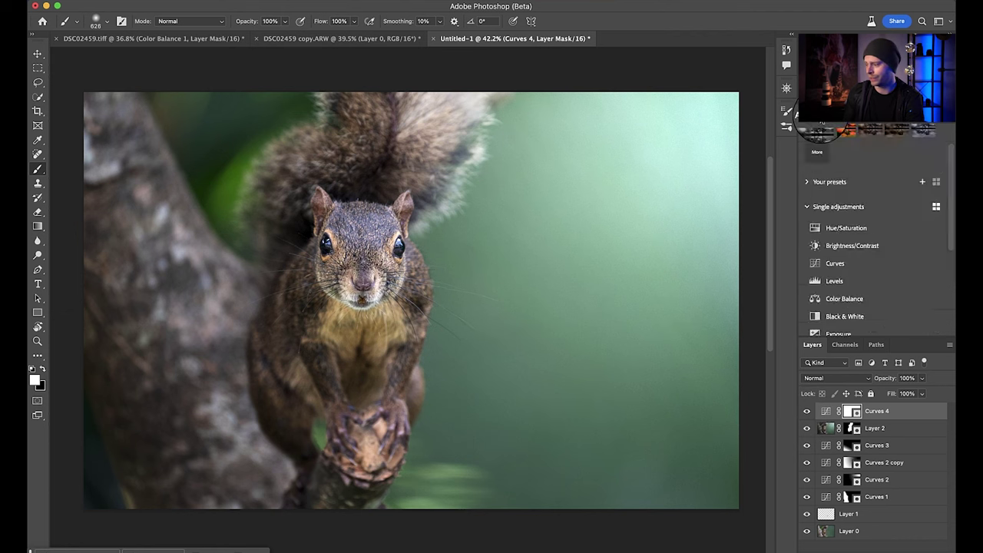
pyautogui.click(834, 262)
pyautogui.moveTo(878, 239); pyautogui.dragTo(879, 248)
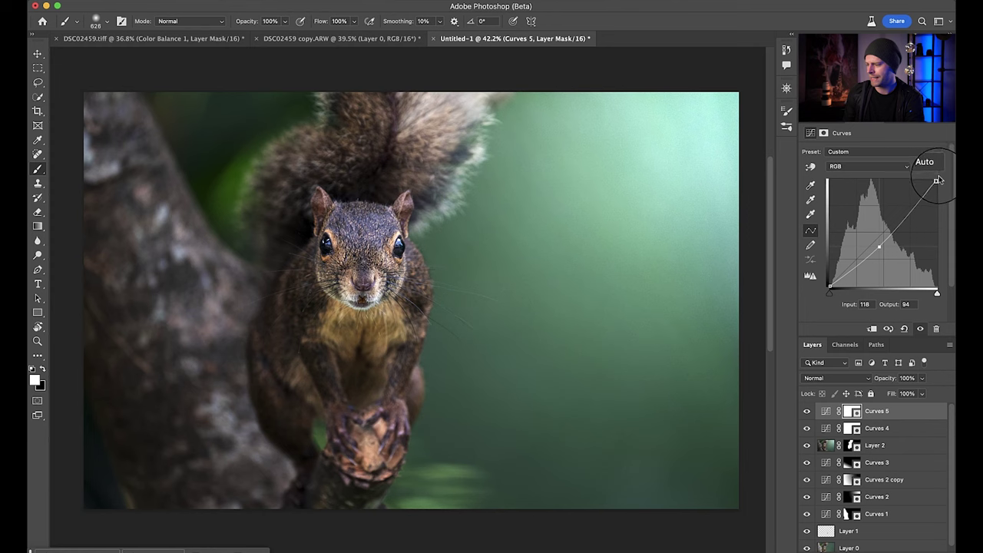
pyautogui.moveTo(937, 180); pyautogui.dragTo(942, 191)
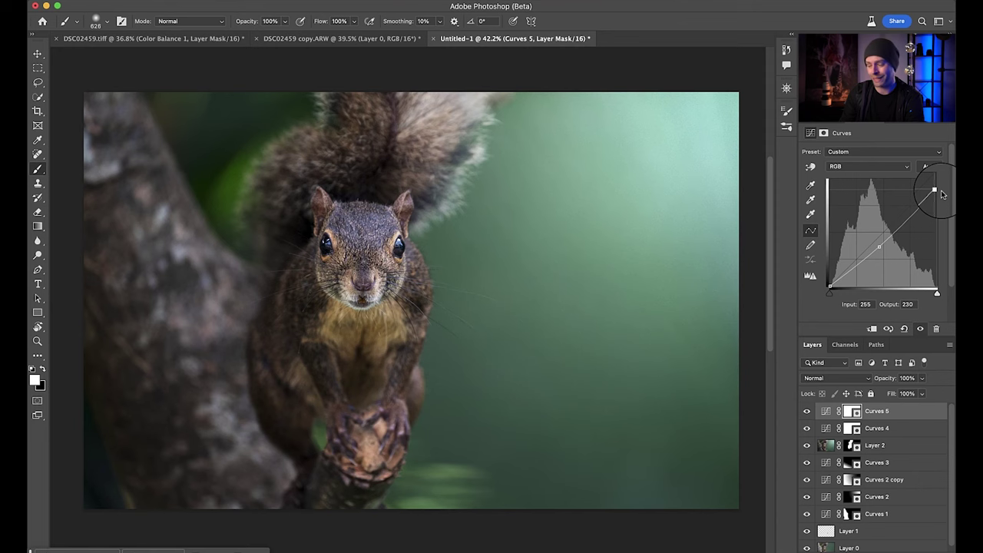
# Invert the darkening layer's mask and paint white over the sides of the squirrel's face at 30% brush opacity, comparing before and after.
pyautogui.press('super+i')
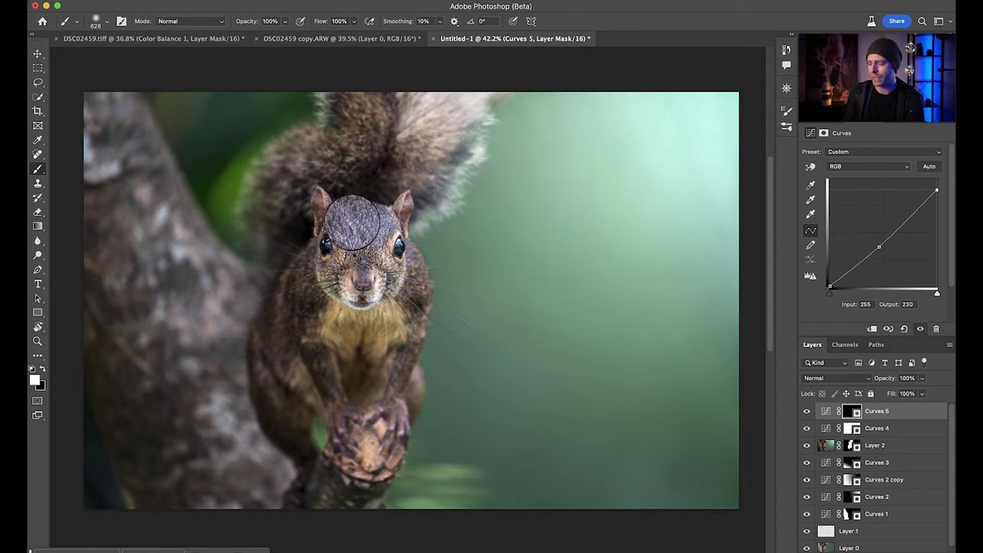
pyautogui.moveTo(337, 240)
pyautogui.mouseDown()
pyautogui.moveTo(360, 279)
pyautogui.moveTo(330, 225)
pyautogui.moveTo(350, 280)
pyautogui.moveTo(403, 243)
pyautogui.mouseUp()
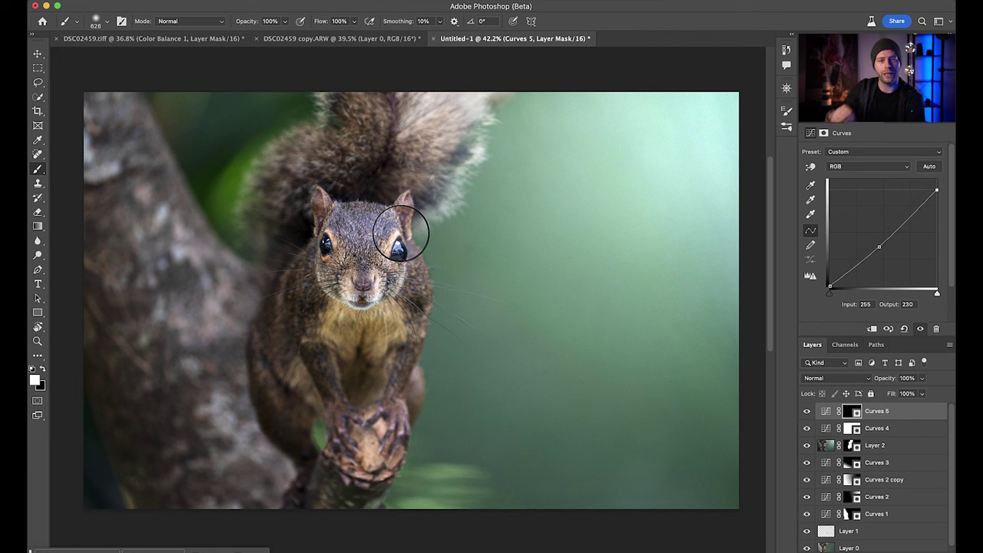
pyautogui.press('3')
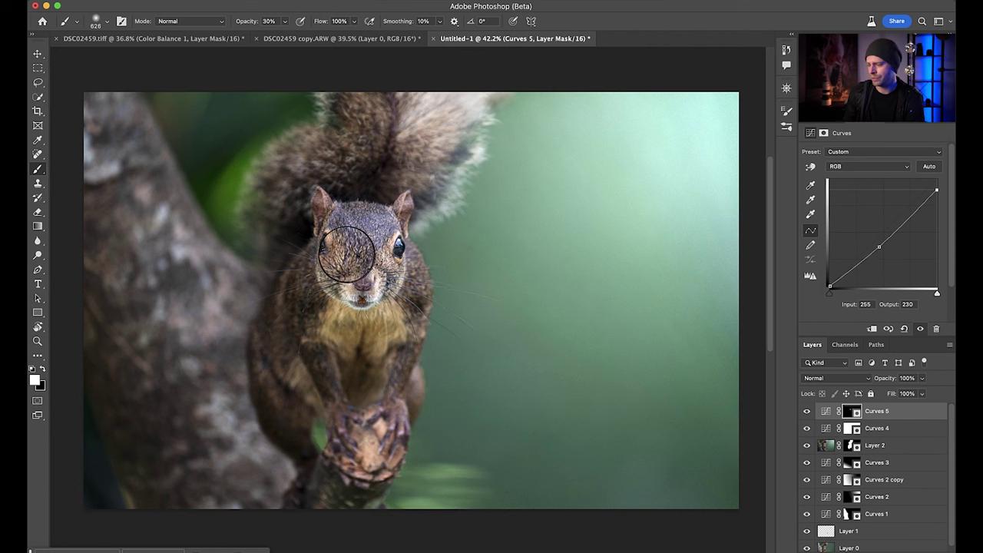
pyautogui.moveTo(329, 278)
pyautogui.mouseDown()
pyautogui.moveTo(313, 310)
pyautogui.moveTo(350, 304)
pyautogui.moveTo(305, 304)
pyautogui.moveTo(304, 267)
pyautogui.moveTo(276, 323)
pyautogui.moveTo(305, 266)
pyautogui.moveTo(278, 303)
pyautogui.moveTo(268, 357)
pyautogui.moveTo(282, 357)
pyautogui.moveTo(297, 391)
pyautogui.moveTo(310, 396)
pyautogui.moveTo(268, 338)
pyautogui.moveTo(274, 413)
pyautogui.moveTo(324, 277)
pyautogui.moveTo(372, 240)
pyautogui.moveTo(347, 223)
pyautogui.moveTo(332, 258)
pyautogui.mouseUp()
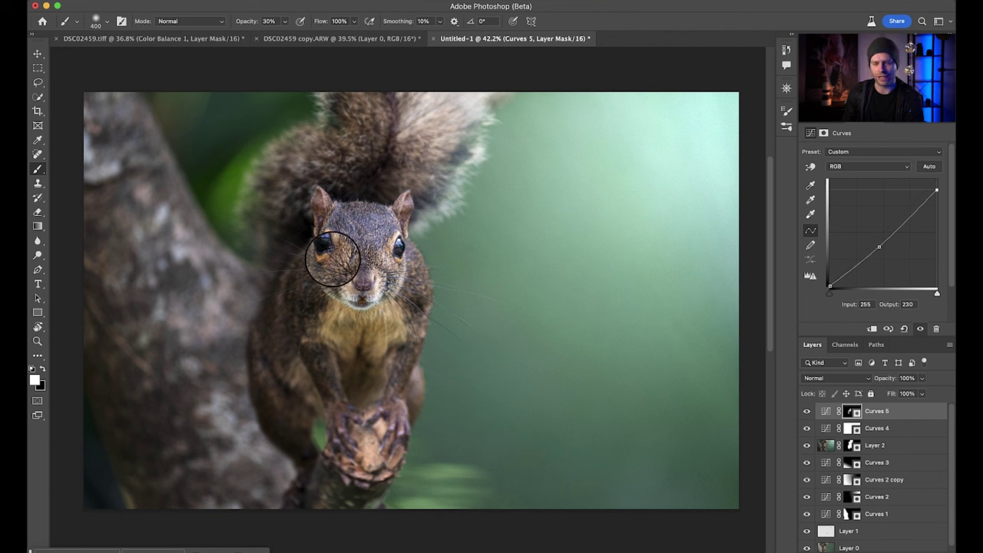
pyautogui.click(807, 412)
pyautogui.click(807, 412)
pyautogui.click(806, 415)
pyautogui.click(807, 415)
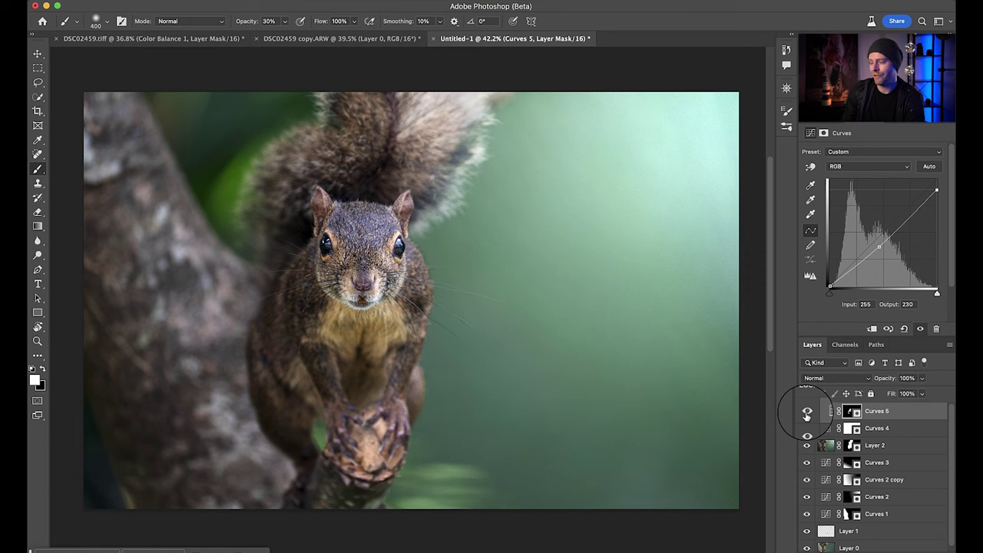
pyautogui.click(806, 414)
pyautogui.click(807, 414)
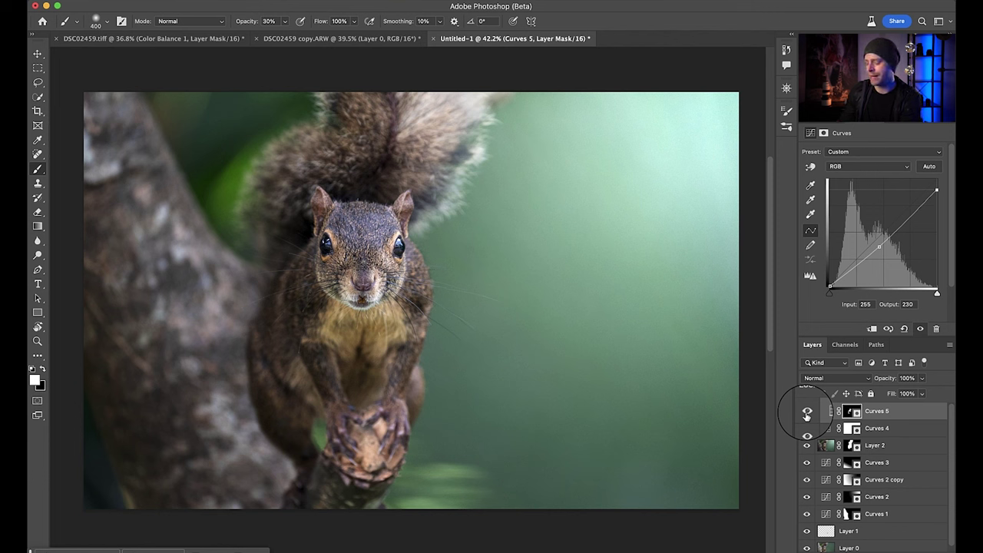
# Stamp the visible layers into a new layer and apply a Camera Raw vignette of -10 with vignette Highlights at 100.
pyautogui.press('super+alt+shift+e')
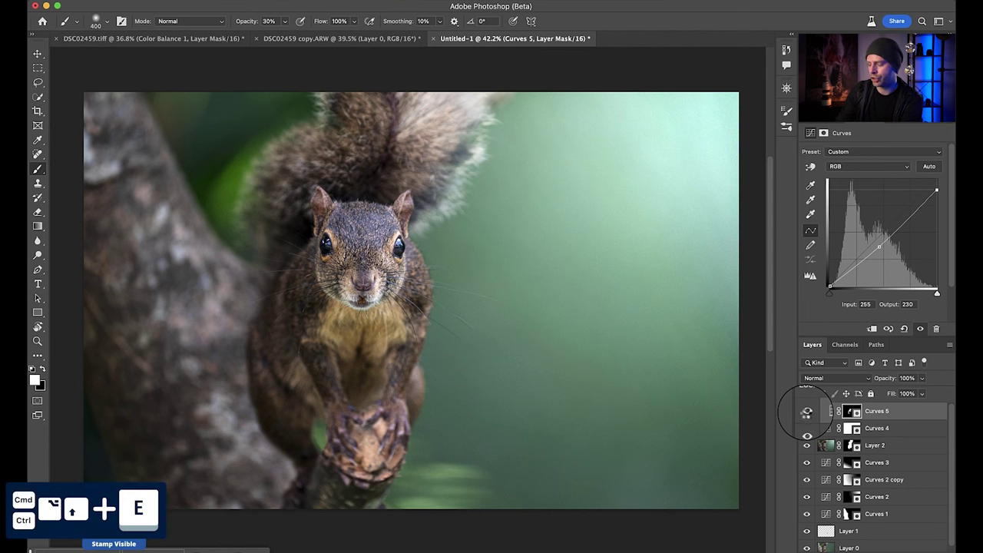
pyautogui.click(307, 6)
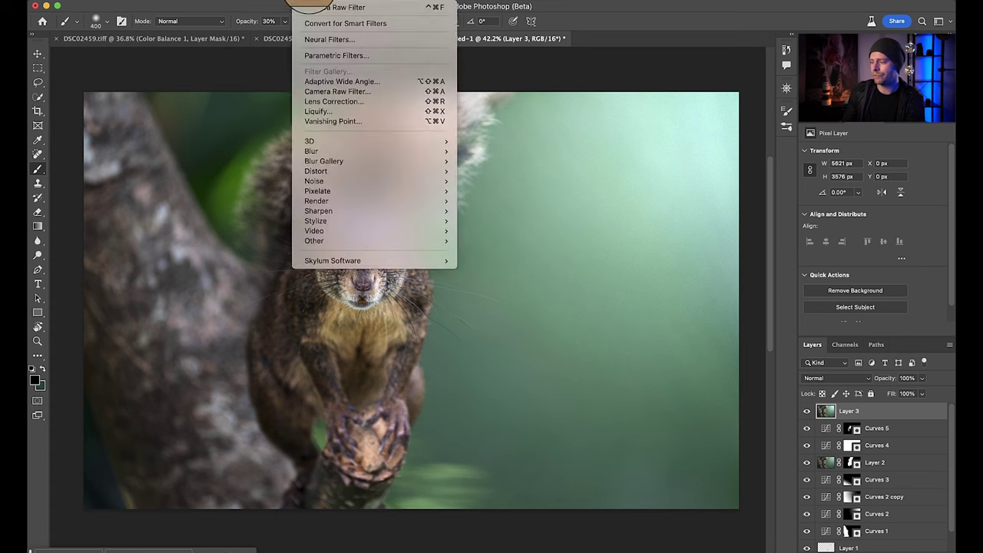
pyautogui.click(332, 92)
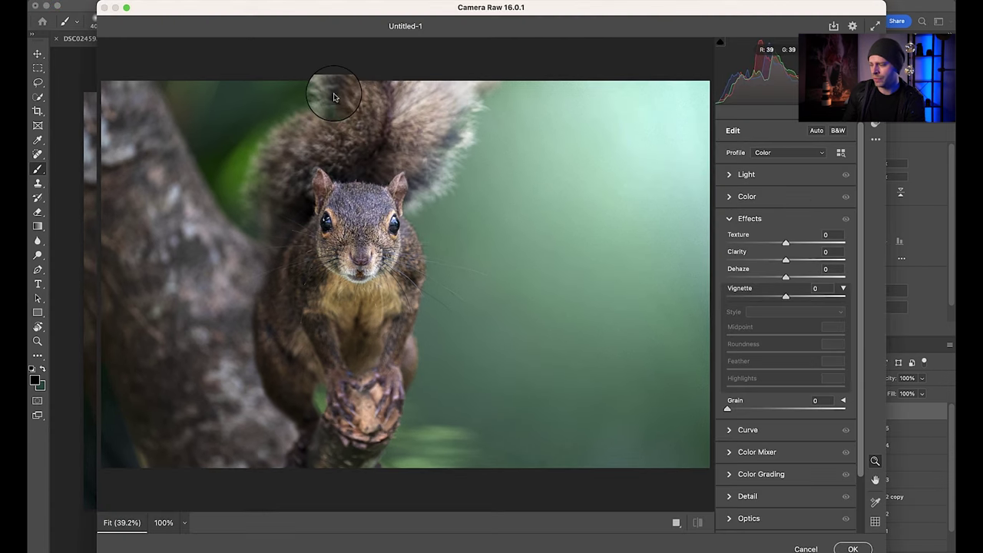
pyautogui.moveTo(786, 296); pyautogui.dragTo(781, 296)
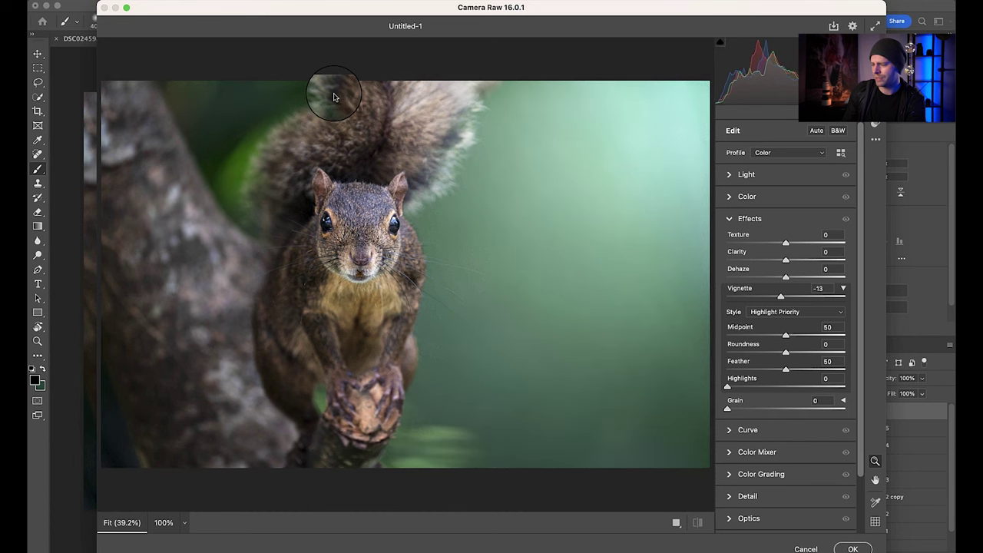
pyautogui.moveTo(780, 297); pyautogui.dragTo(781, 298)
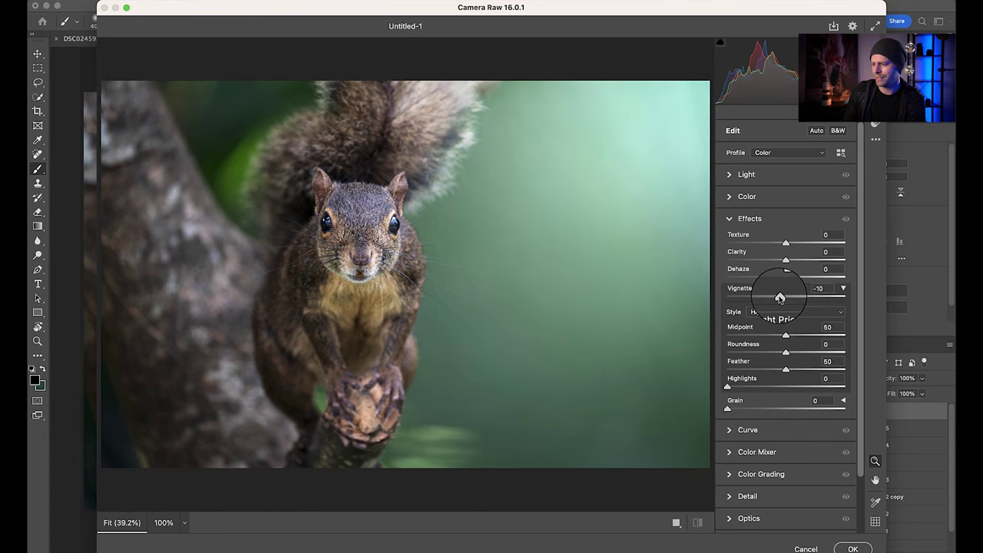
pyautogui.moveTo(728, 387); pyautogui.dragTo(913, 391)
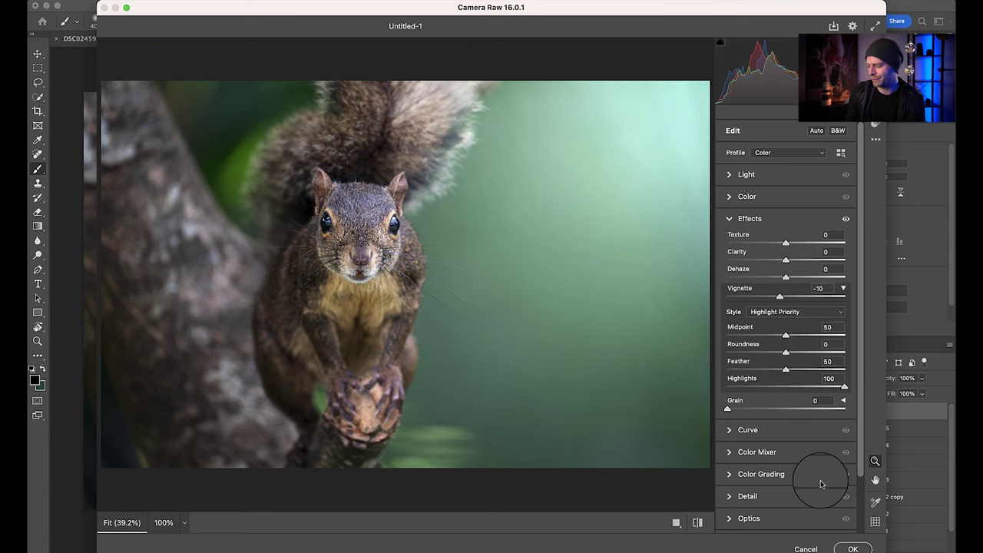
pyautogui.click(851, 549)
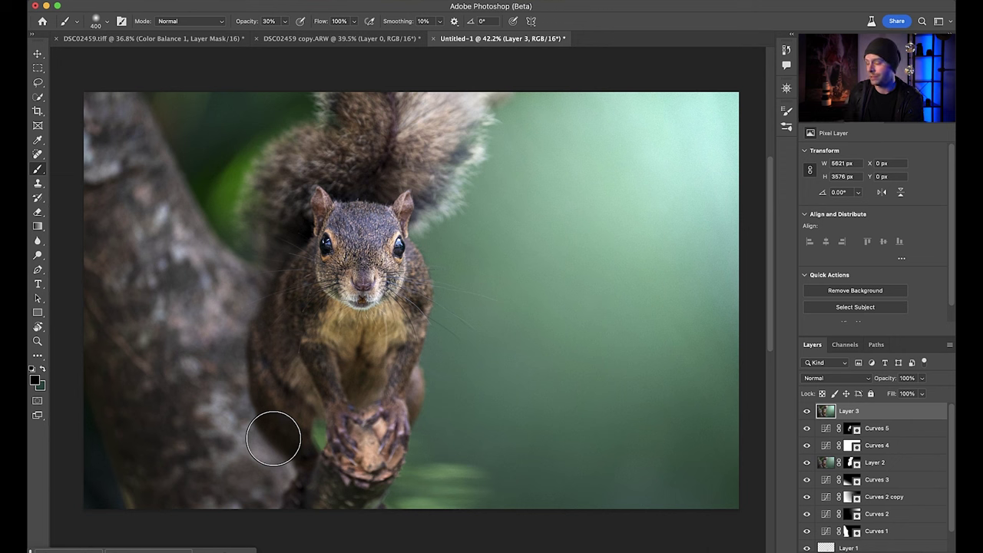
# Add a Color Balance layer and set its Shadows to Cyan/Red -5, Magenta/Green +3 and Yellow/Blue +3.
pyautogui.click(787, 127)
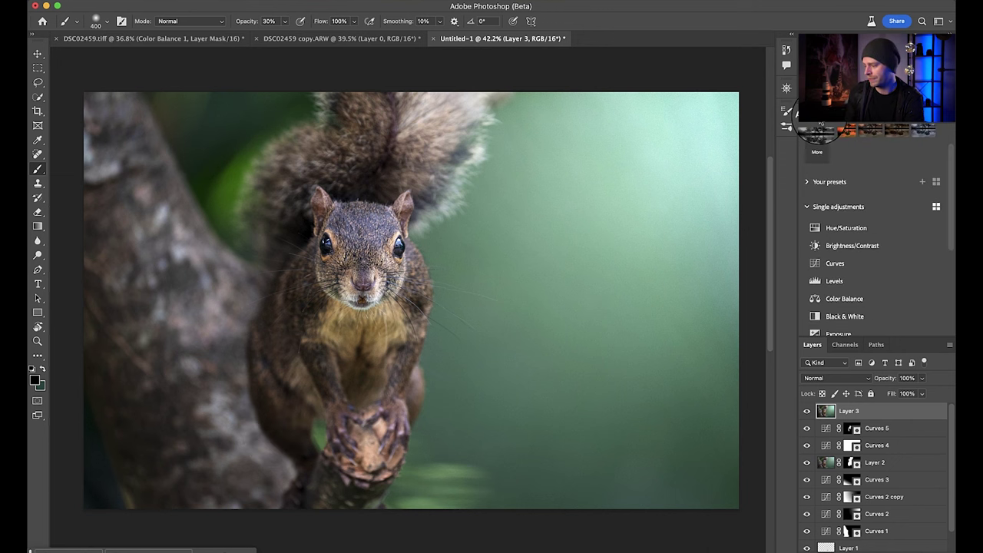
pyautogui.click(838, 299)
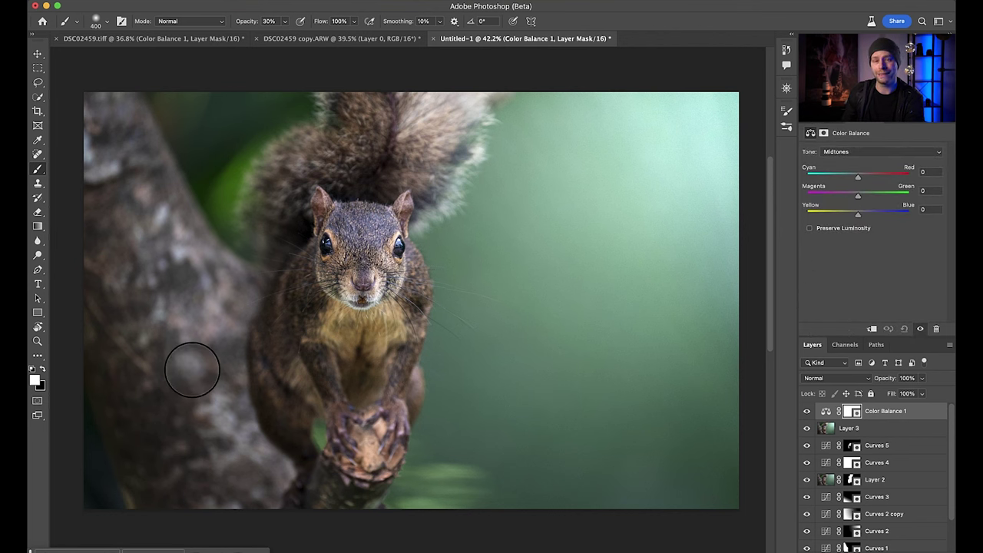
pyautogui.click(841, 151)
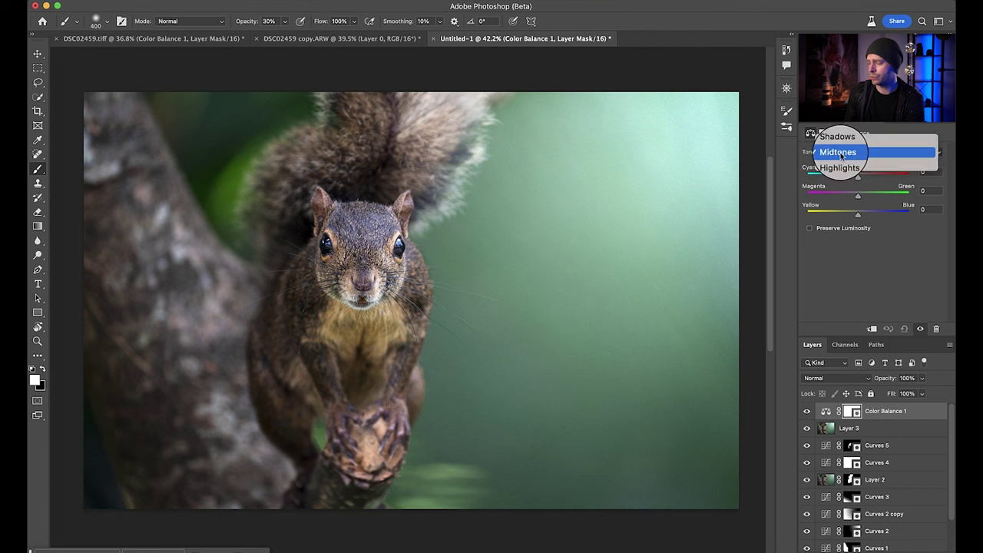
pyautogui.click(845, 145)
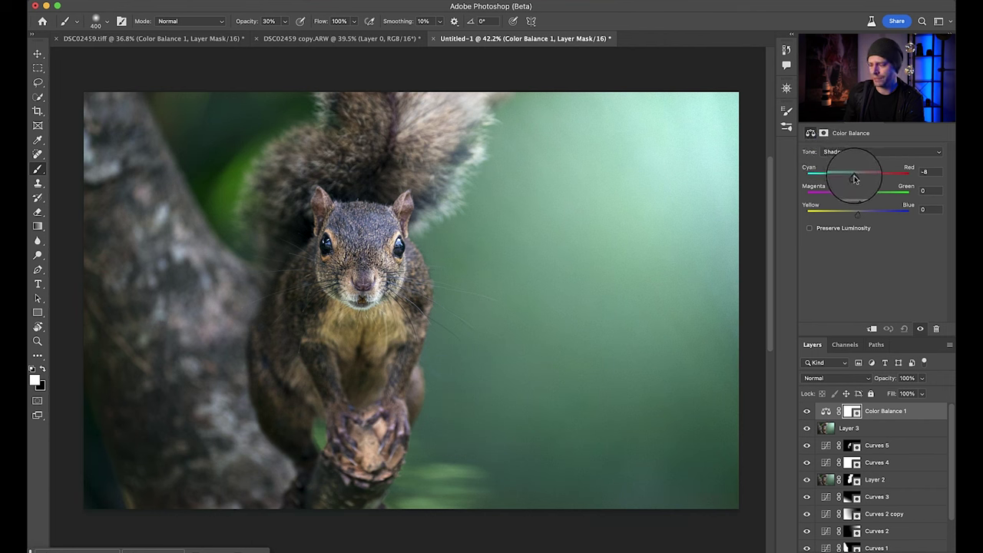
pyautogui.moveTo(856, 178); pyautogui.dragTo(858, 179)
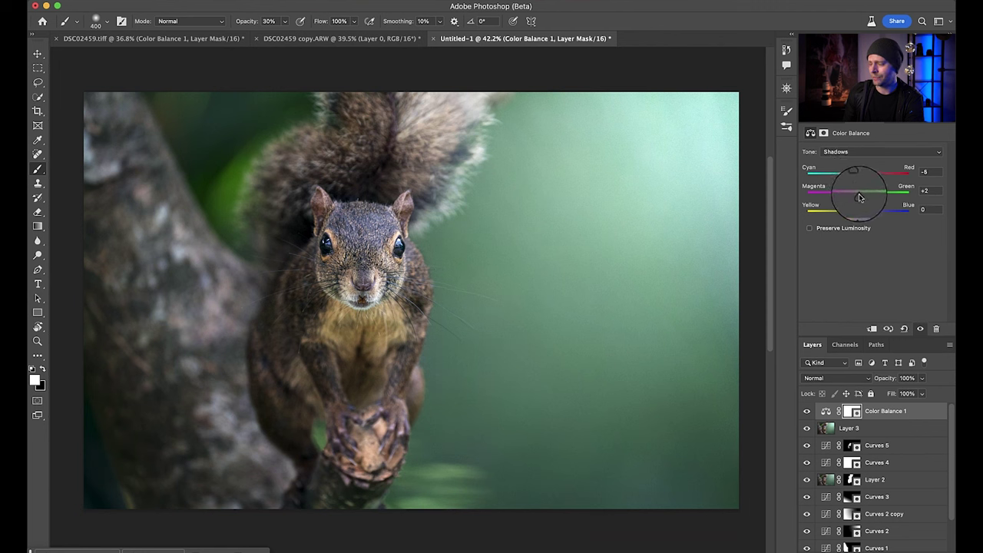
pyautogui.moveTo(858, 215); pyautogui.dragTo(862, 217)
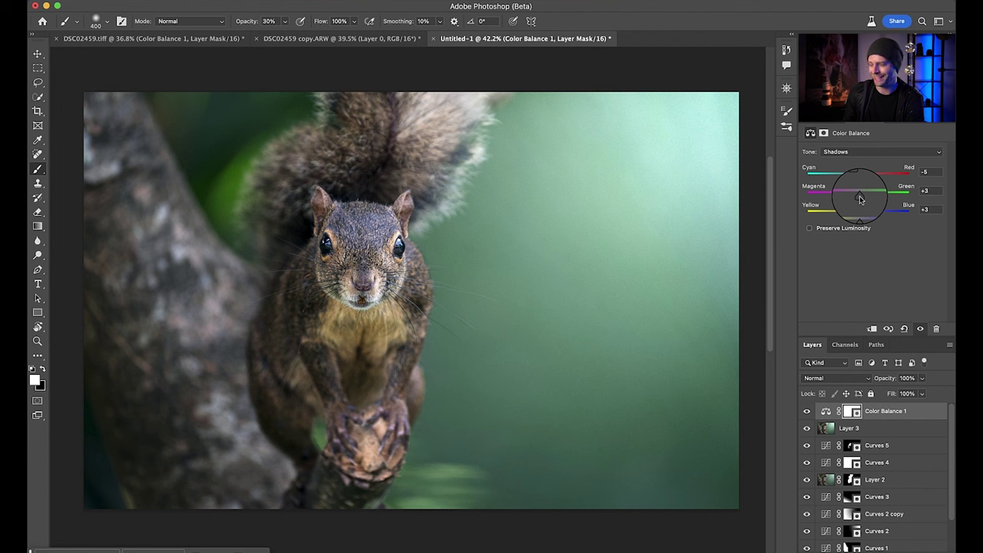
# Compare the image with the Color Balance layer hidden and shown to examine the shadow tint.
pyautogui.click(807, 414)
pyautogui.click(807, 413)
pyautogui.click(807, 413)
pyautogui.click(807, 413)
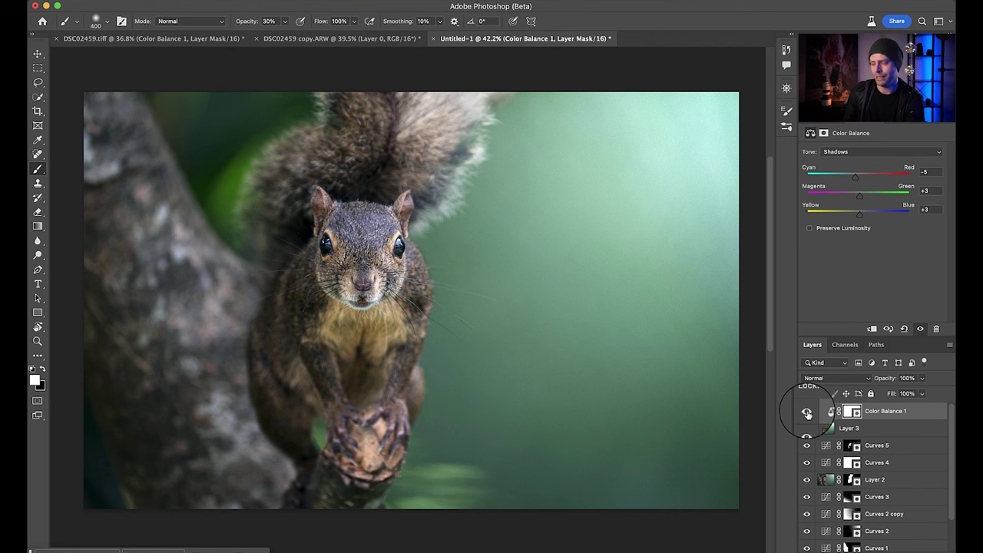
pyautogui.click(807, 413)
pyautogui.click(807, 413)
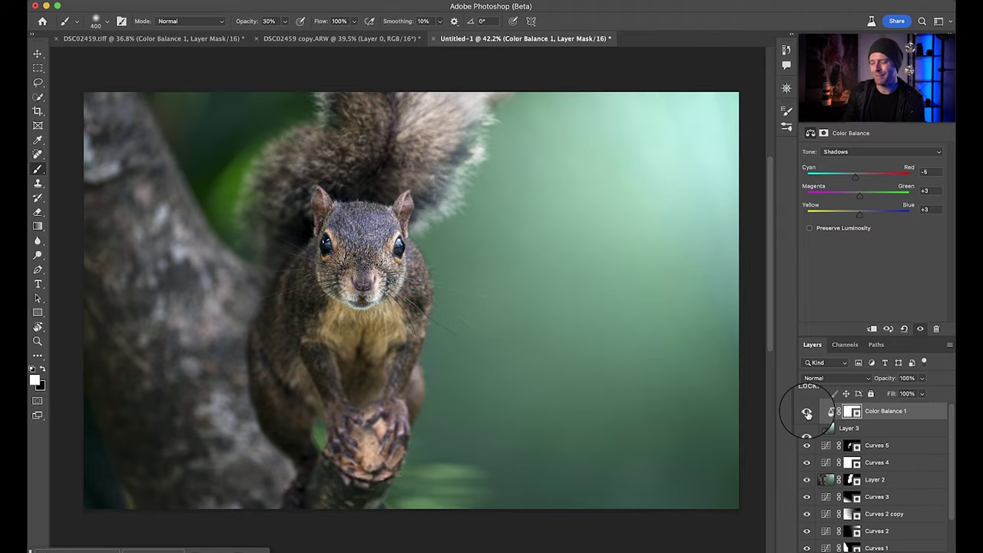
pyautogui.click(808, 414)
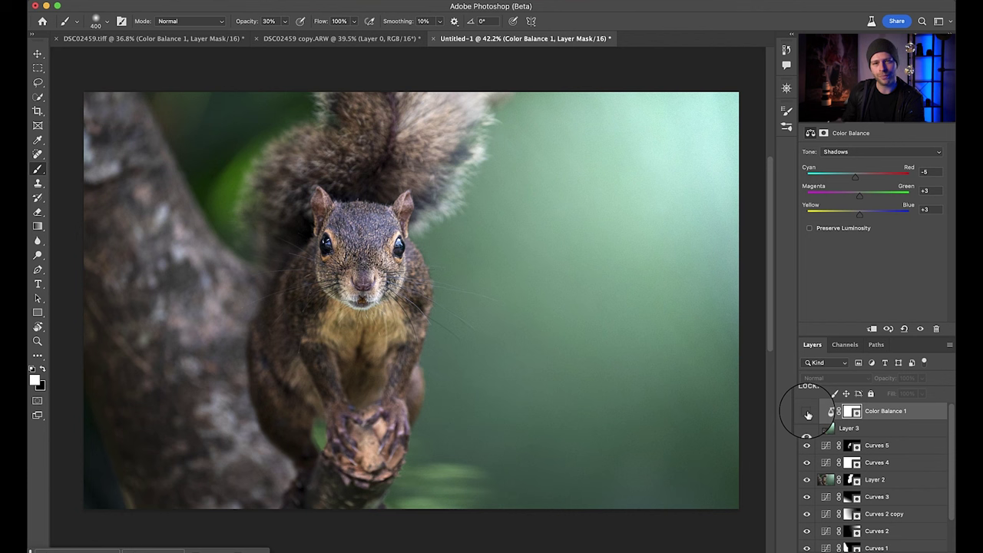
pyautogui.click(808, 415)
pyautogui.click(807, 413)
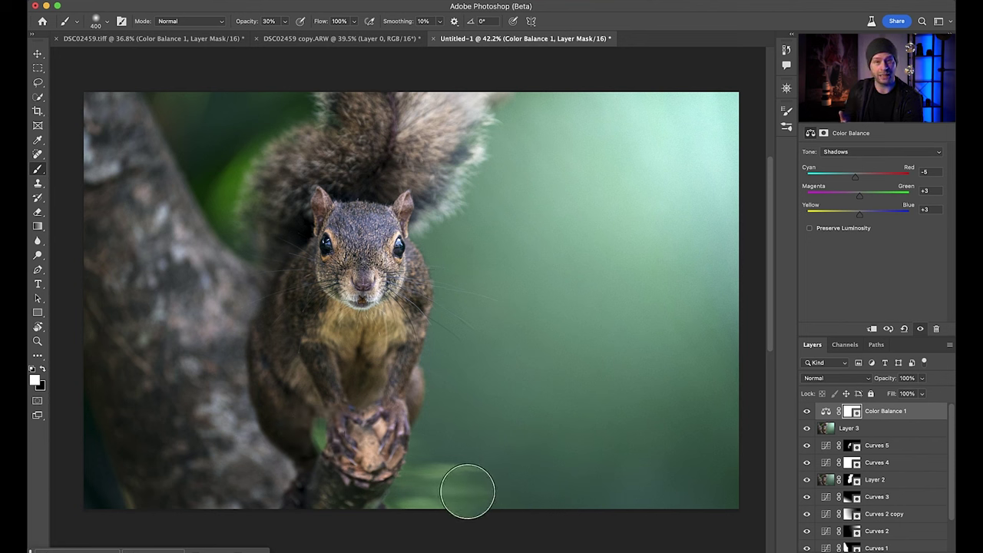
# Add a Hue/Saturation layer and exaggerate its Greens range with Hue +151 and Saturation +87 to reveal the affected colors.
pyautogui.click(826, 119)
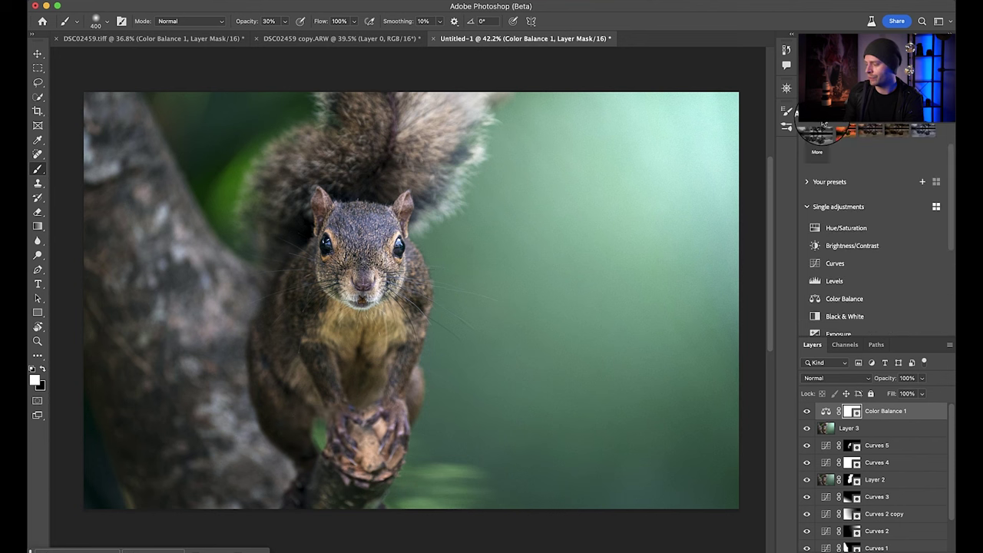
pyautogui.click(842, 227)
pyautogui.click(853, 166)
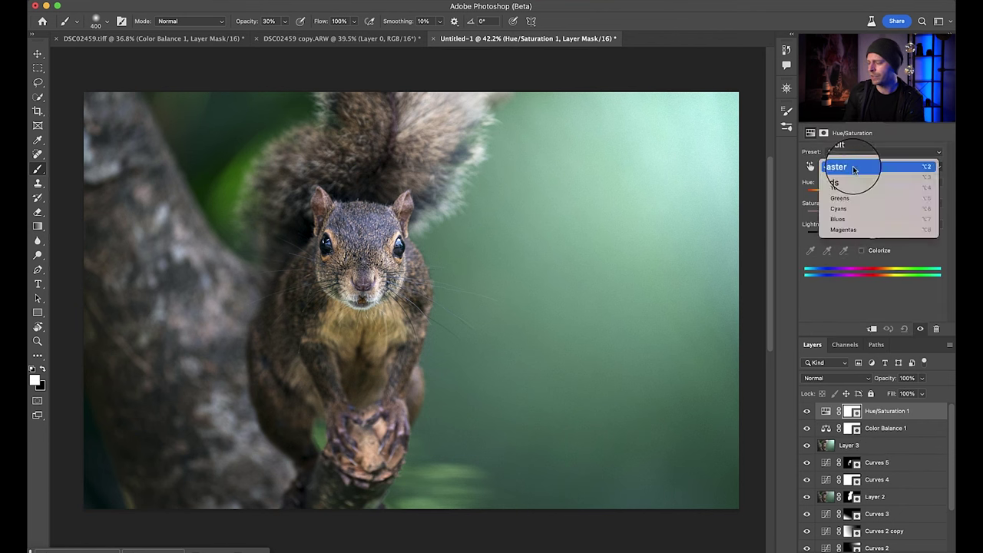
pyautogui.click(845, 197)
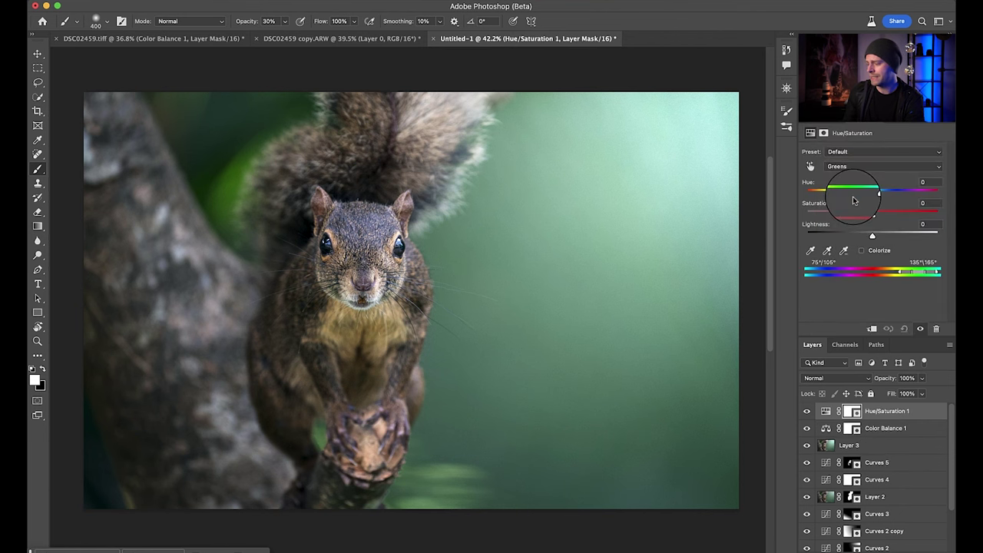
pyautogui.moveTo(914, 214); pyautogui.dragTo(930, 211)
pyautogui.click(930, 192)
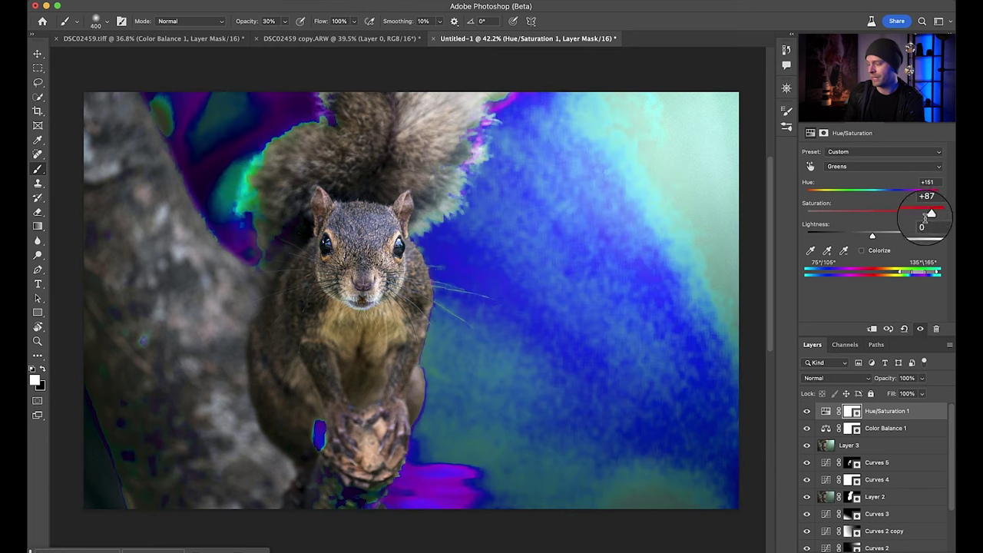
# Shift the targeted color range to 39°/56° and 87°/116° over the yellow-greens, reset Hue to 0 and set Saturation to -45.
pyautogui.moveTo(922, 273); pyautogui.dragTo(905, 278)
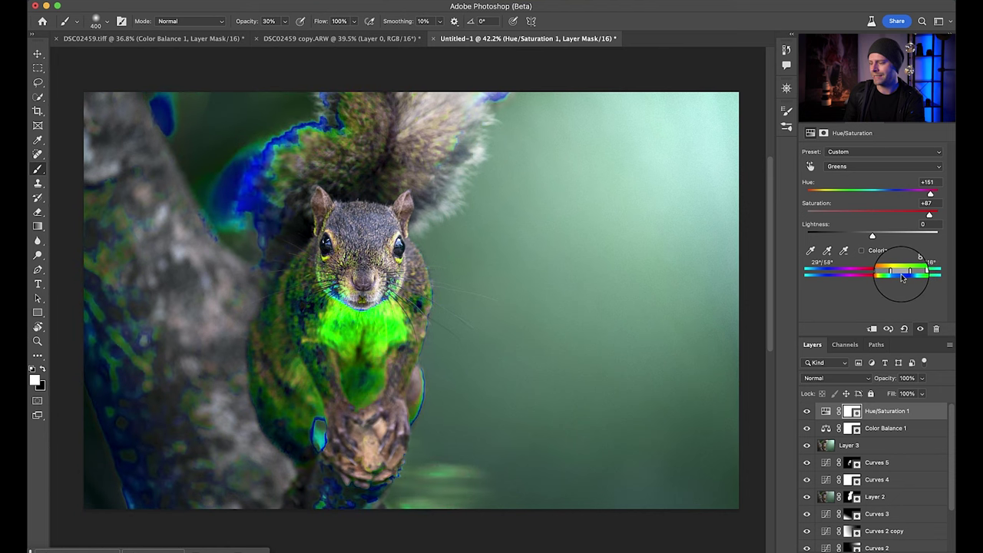
pyautogui.moveTo(903, 278); pyautogui.dragTo(890, 275)
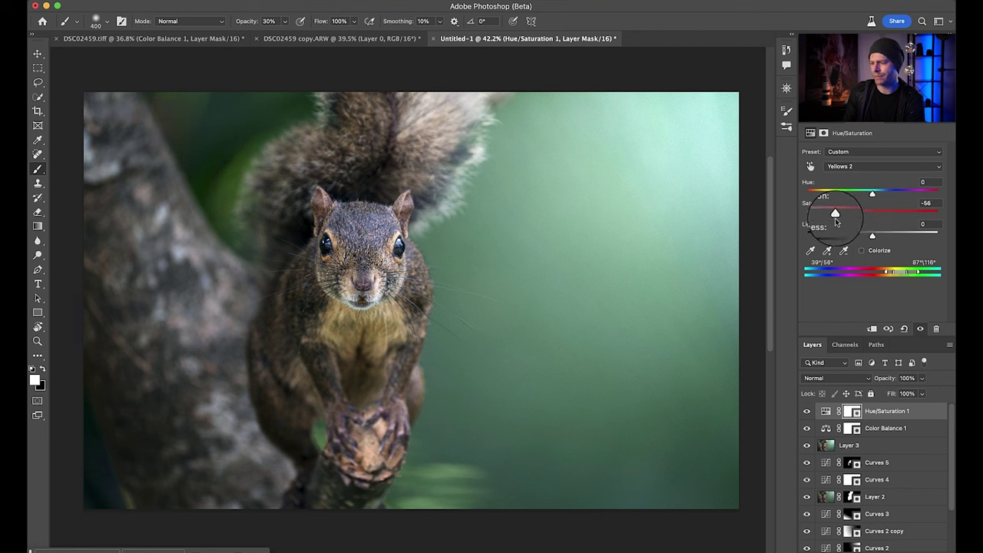
pyautogui.moveTo(839, 217); pyautogui.dragTo(843, 217)
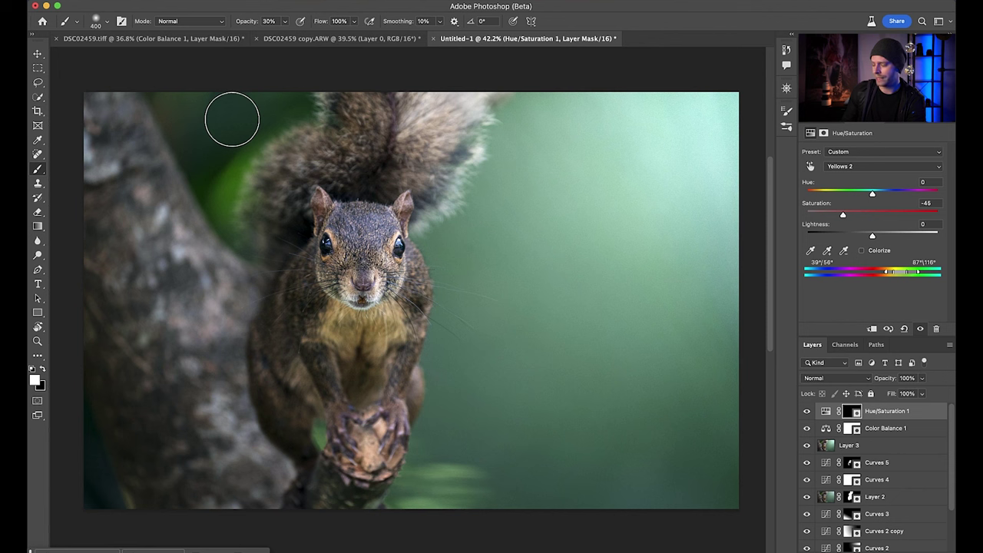
# Invert the Hue/Saturation mask, paint white at 100% opacity over the green patches beside the tail, body and branch, and compare before and after.
pyautogui.press(']')
pyautogui.moveTo(238, 125)
pyautogui.mouseDown()
pyautogui.moveTo(261, 138)
pyautogui.moveTo(236, 198)
pyautogui.moveTo(233, 176)
pyautogui.moveTo(292, 127)
pyautogui.mouseUp()
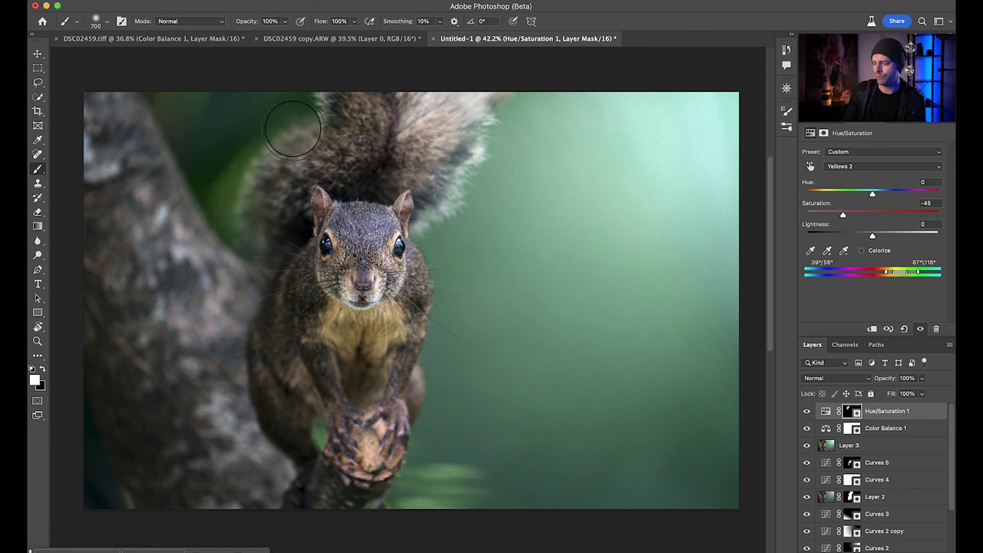
pyautogui.moveTo(313, 391); pyautogui.dragTo(322, 439)
pyautogui.moveTo(428, 466)
pyautogui.mouseDown()
pyautogui.moveTo(480, 466)
pyautogui.moveTo(413, 483)
pyautogui.moveTo(404, 501)
pyautogui.moveTo(483, 503)
pyautogui.moveTo(452, 469)
pyautogui.mouseUp()
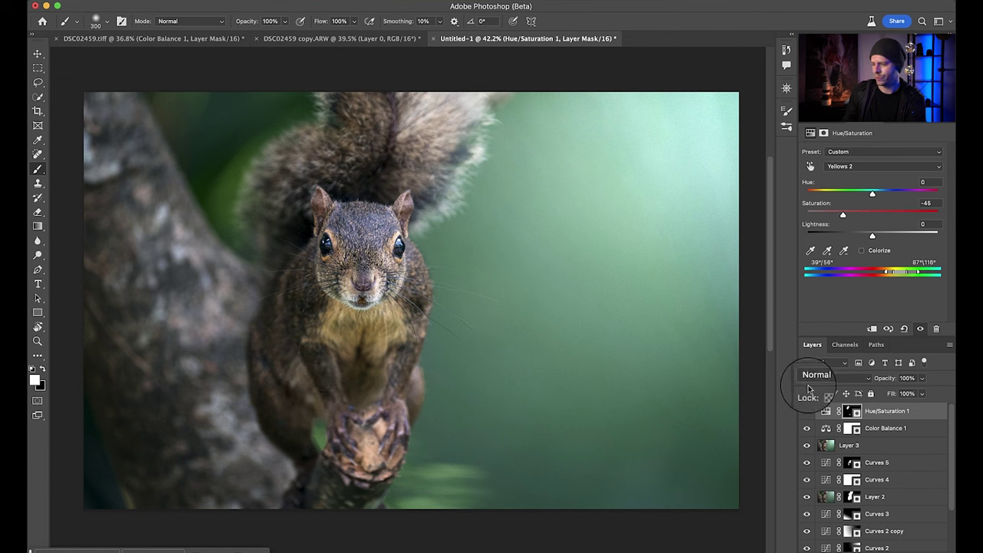
pyautogui.click(807, 412)
pyautogui.click(807, 413)
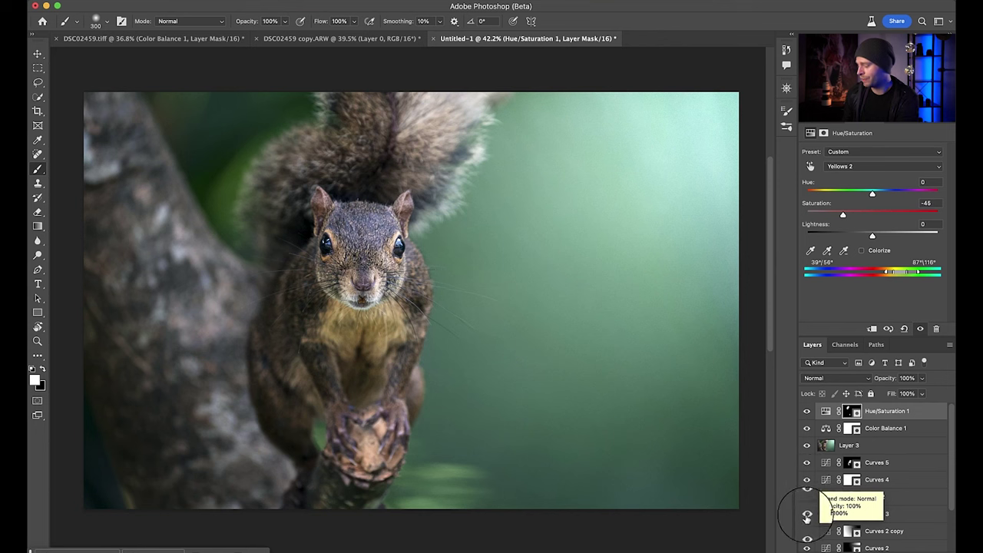
# Compare the original Layer 0 on its own with the full stack of edited layers.
pyautogui.scroll(-3, 809, 530)
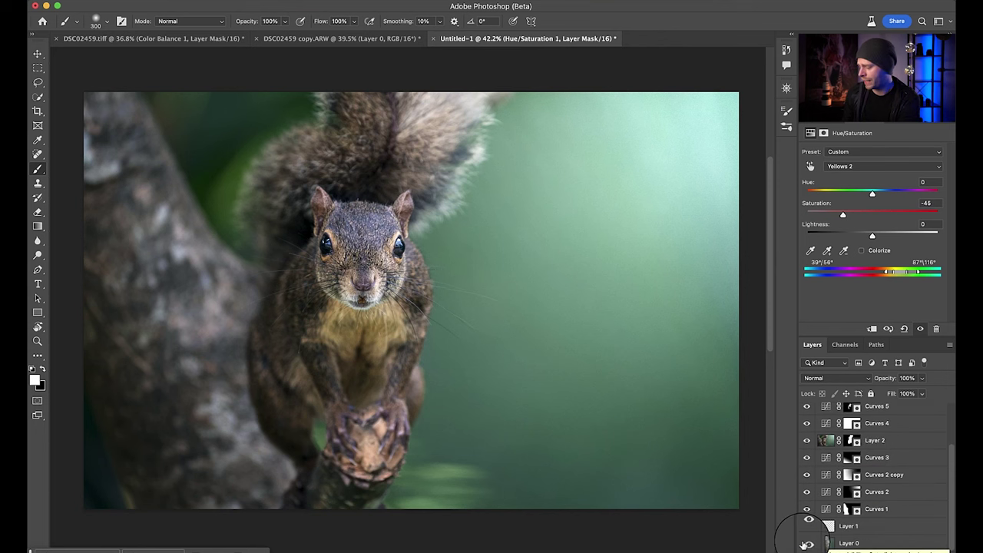
pyautogui.keyDown('alt'); pyautogui.click(807, 544); pyautogui.keyUp('alt')
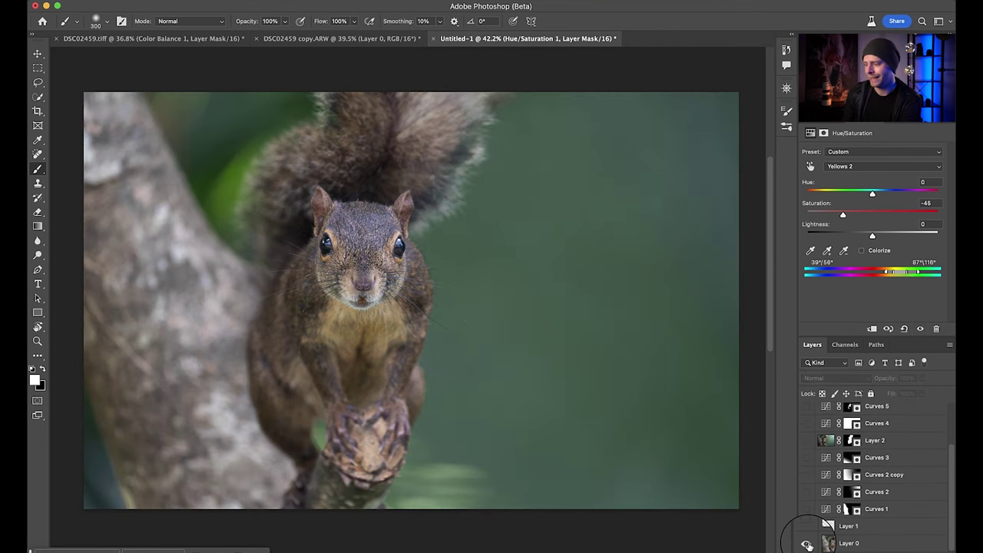
pyautogui.keyDown('alt'); pyautogui.click(807, 544); pyautogui.keyUp('alt')
pyautogui.keyDown('alt'); pyautogui.click(807, 544); pyautogui.keyUp('alt')
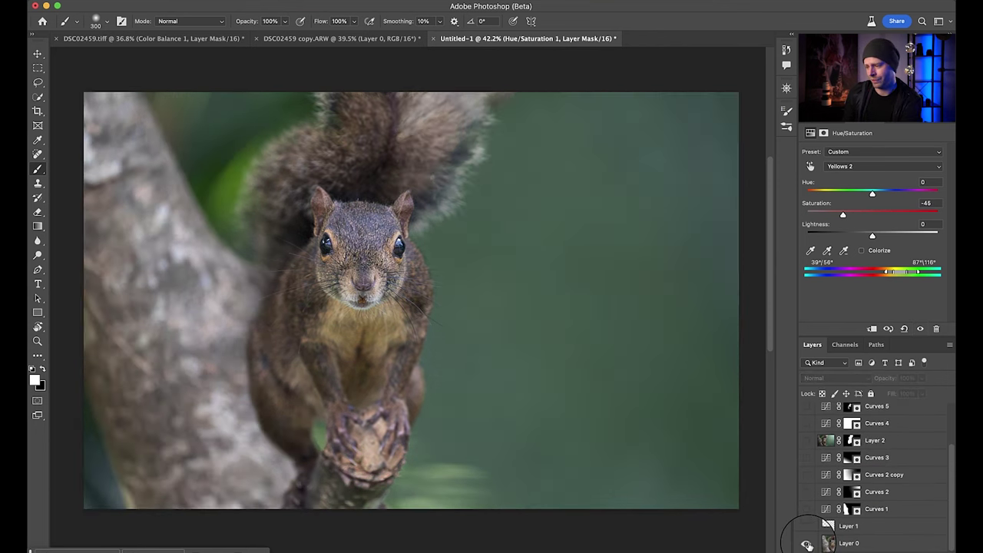
pyautogui.keyDown('alt'); pyautogui.click(806, 544); pyautogui.keyUp('alt')
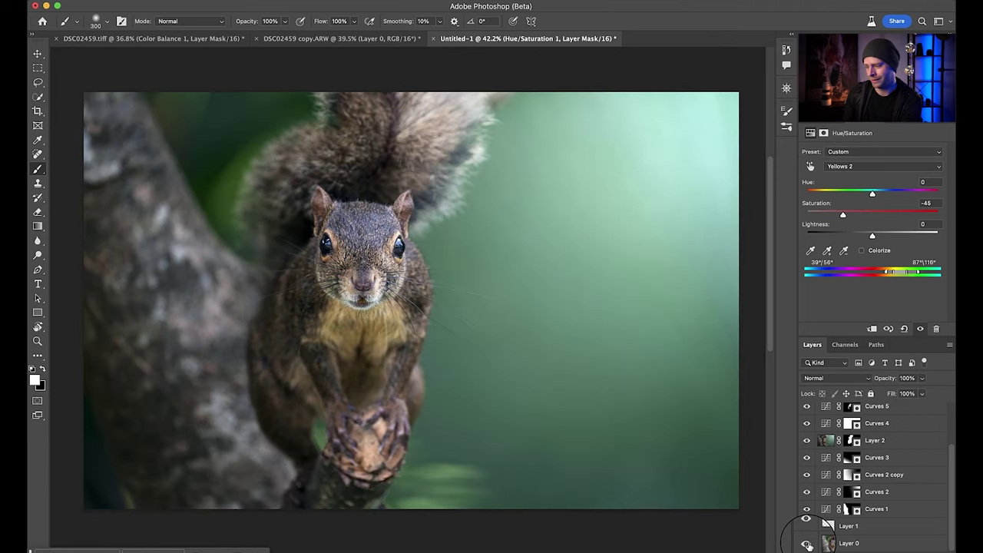